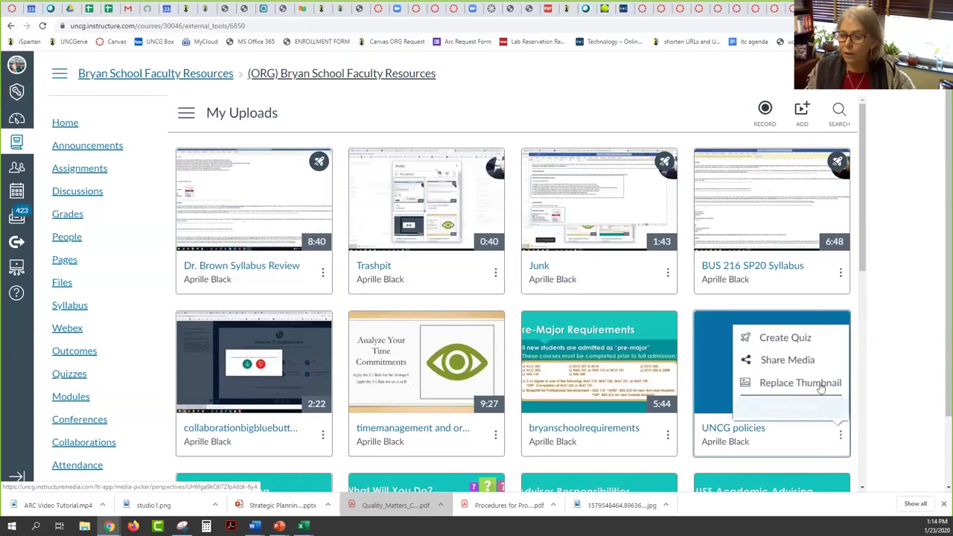
Create a video quiz from the UNCG policies video and title it "Policy for Academic Procedures".
left_click(785, 337)
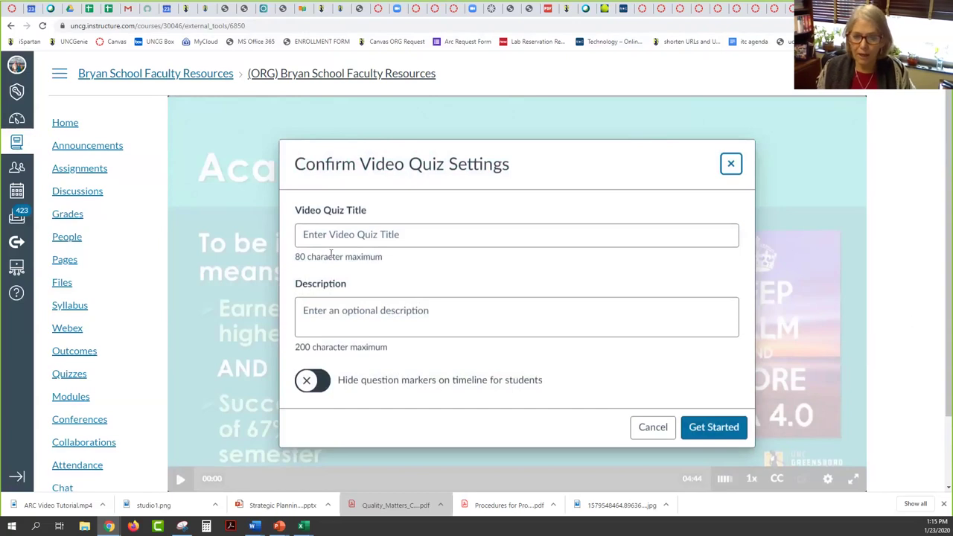
left_click(386, 235)
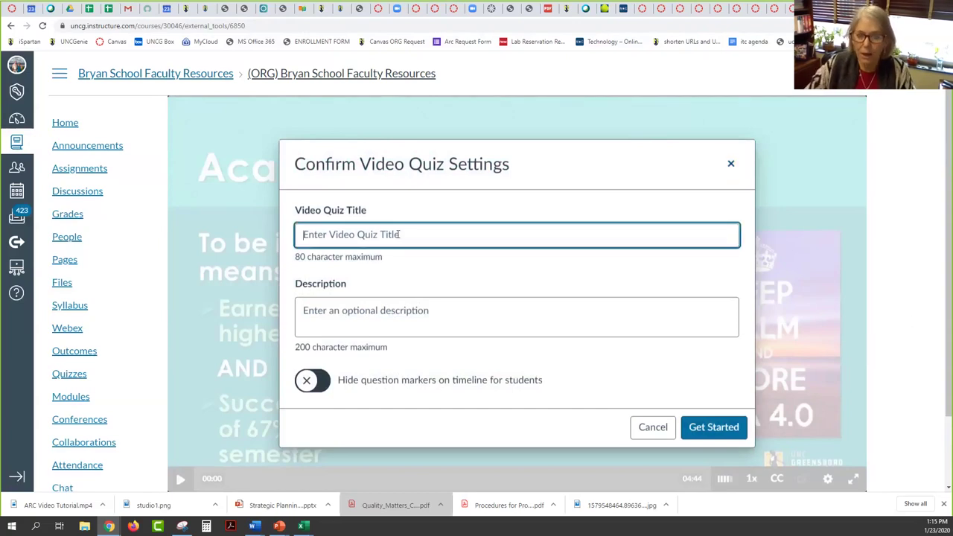
type("Poli")
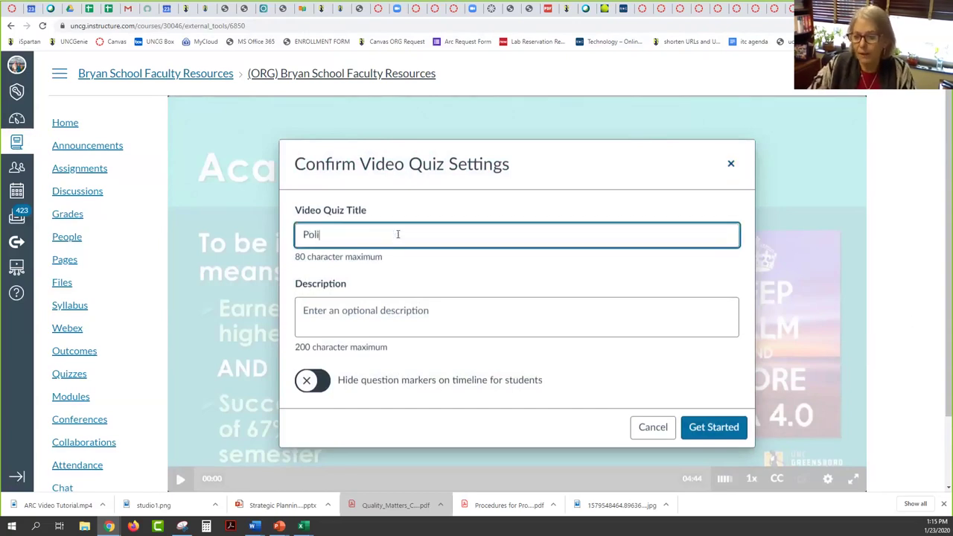
type("cy for Acadmic")
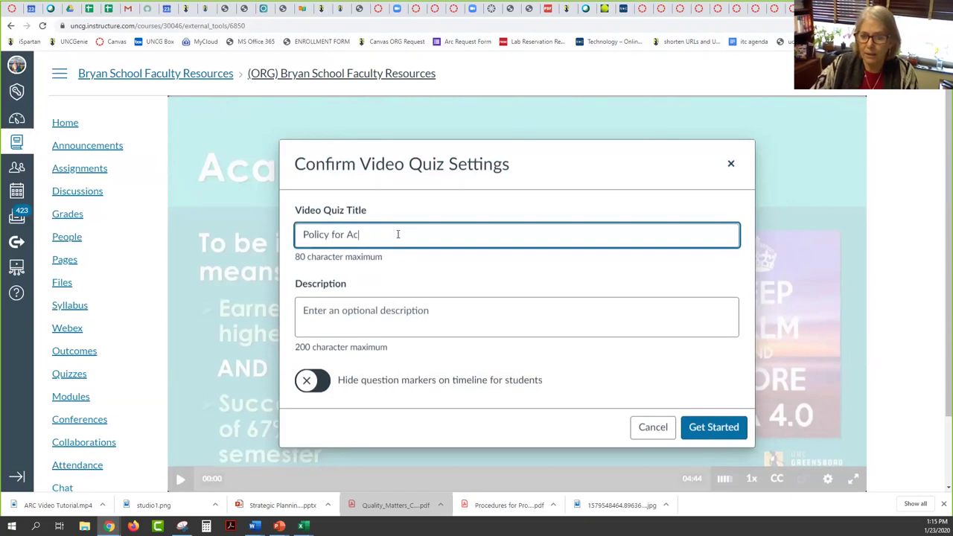
key("BackSpace")
key("BackSpace")
key("BackSpace")
type("emic")
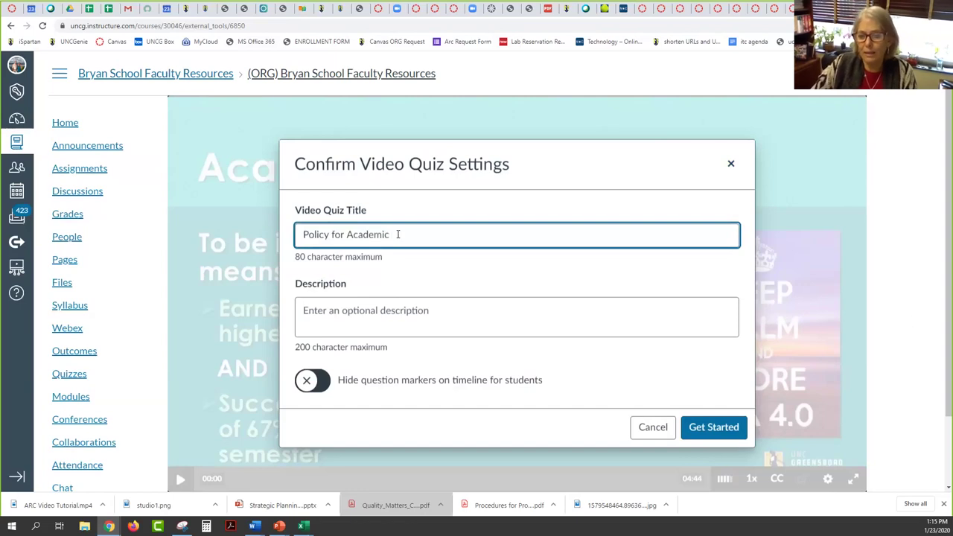
type(" Procedures")
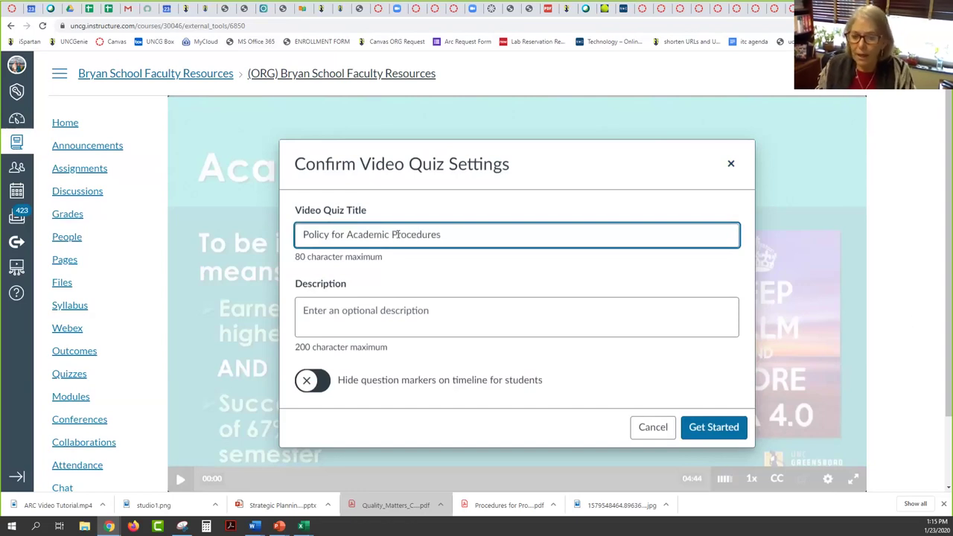
Describe the quiz as "Quiz for BUS 216" and confirm the settings with question markers hidden on the timeline for students.
left_click(447, 313)
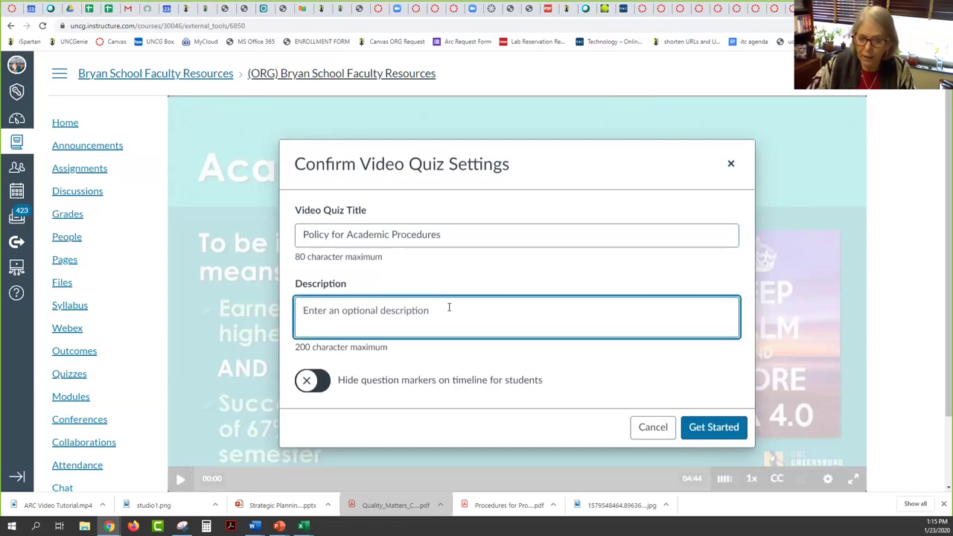
type("Quiz for ")
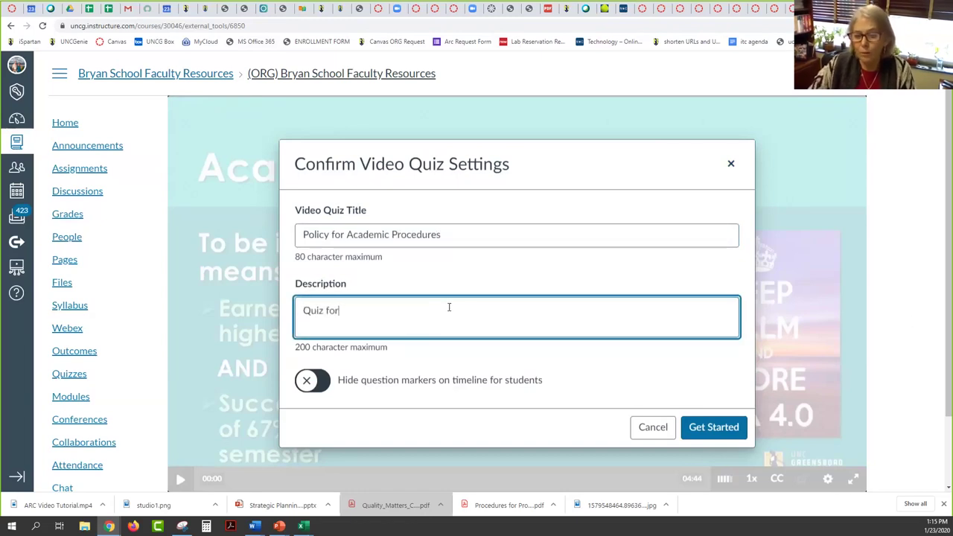
type("BUS 216")
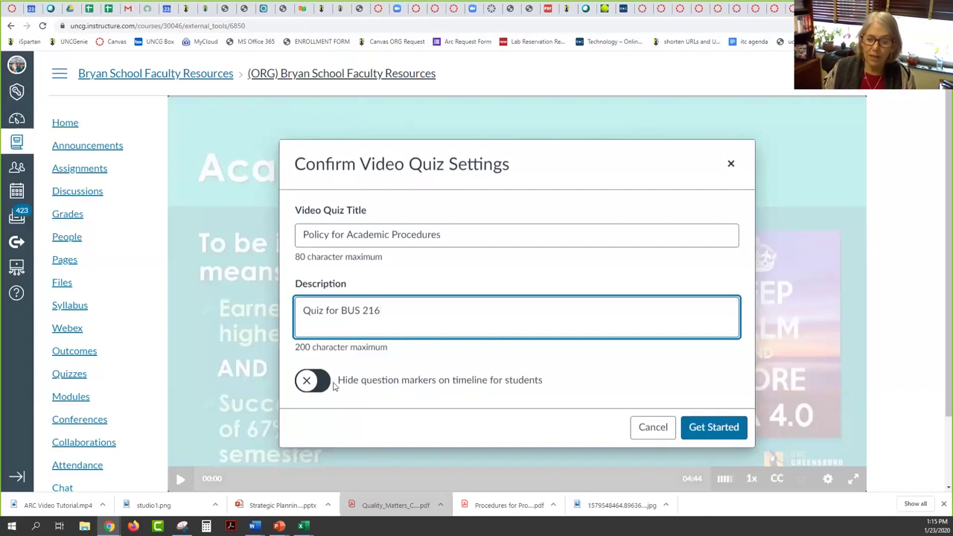
left_click(326, 385)
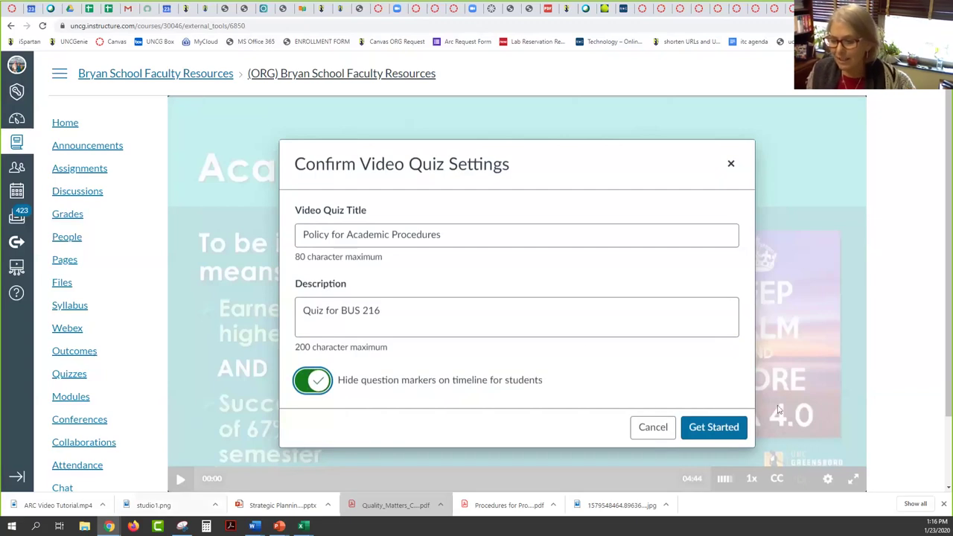
left_click(719, 428)
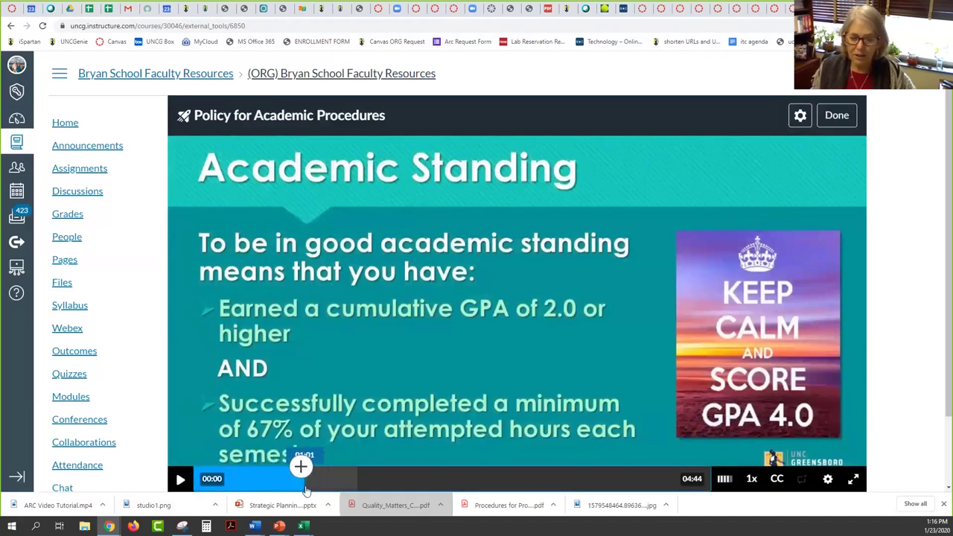
Add a multiple-choice question at 1:01 with the stem "The GPA Requirement to remain in Good Standing in the Bryan School is".
left_click(303, 467)
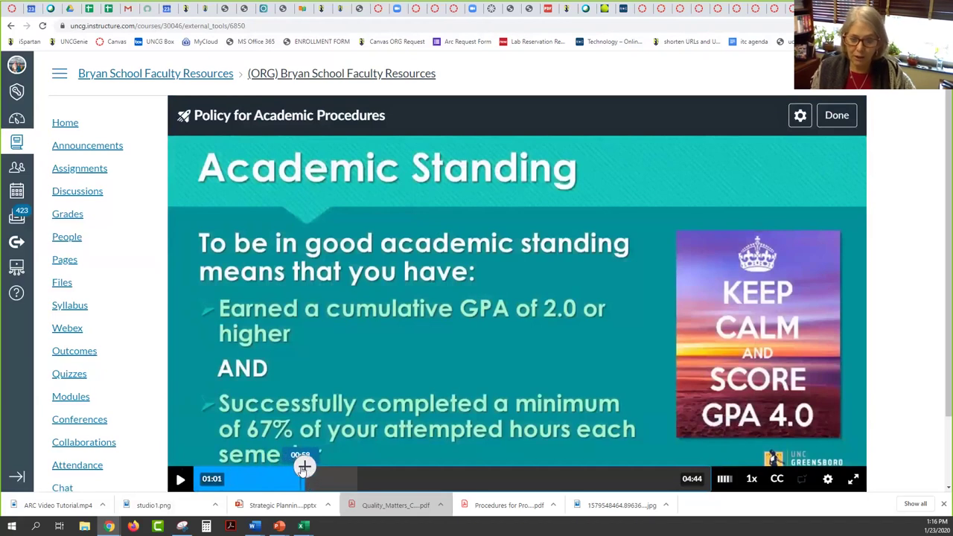
left_click(305, 467)
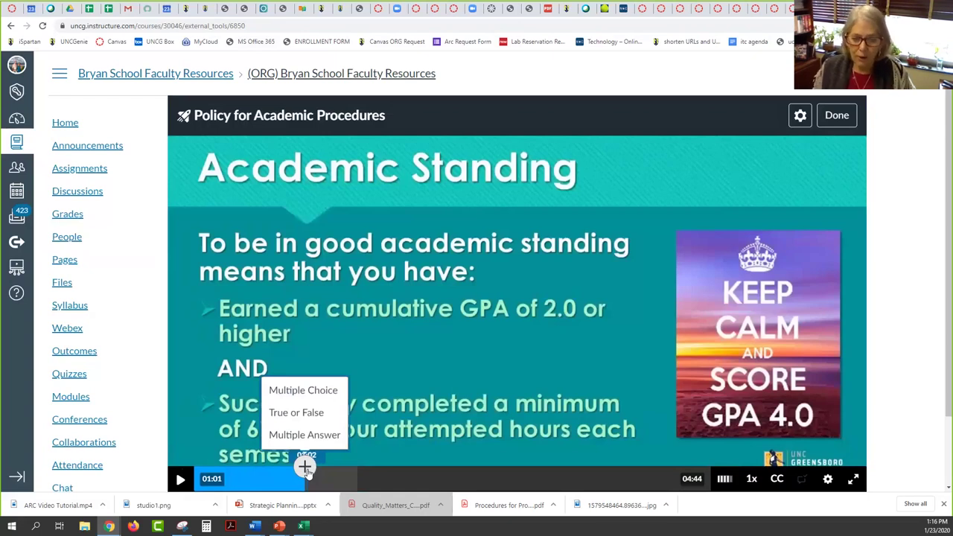
left_click(311, 393)
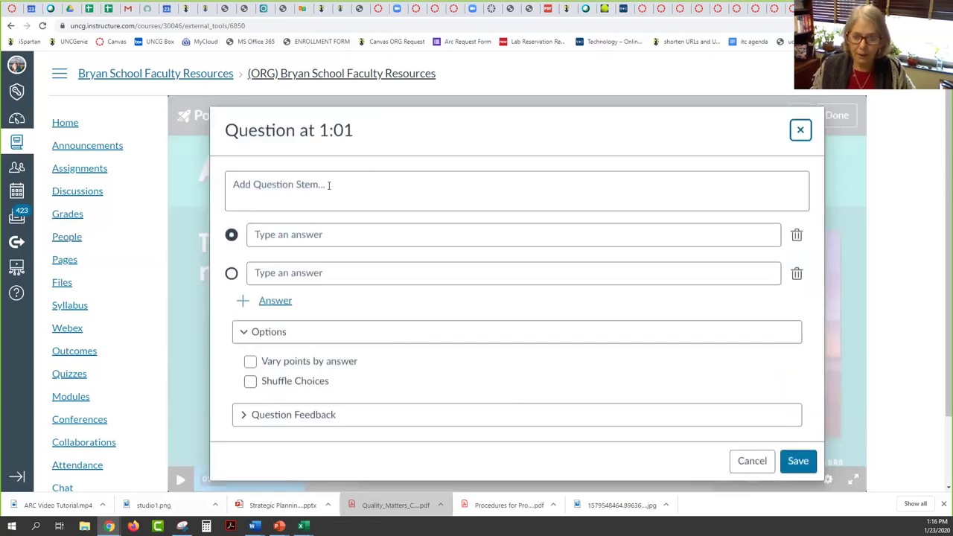
left_click(370, 184)
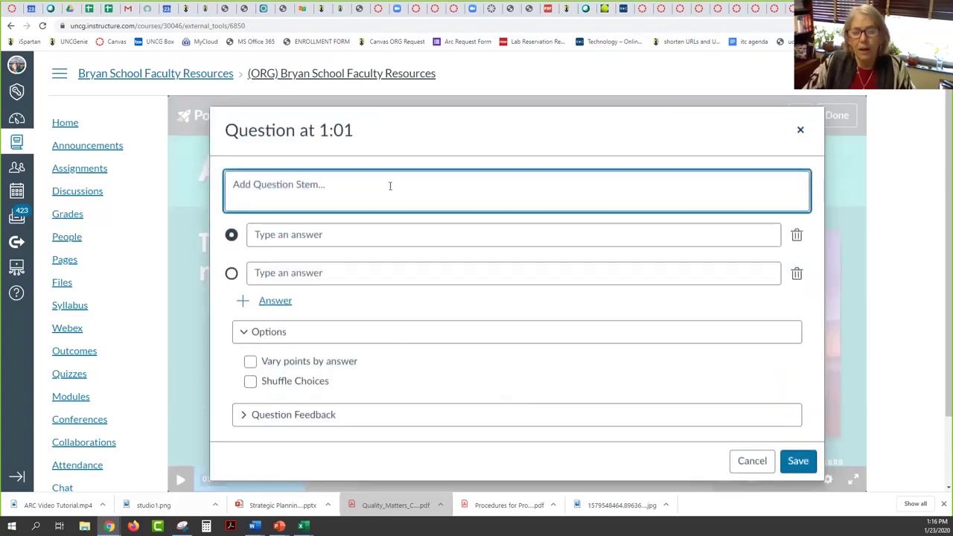
type("The GPA Requir")
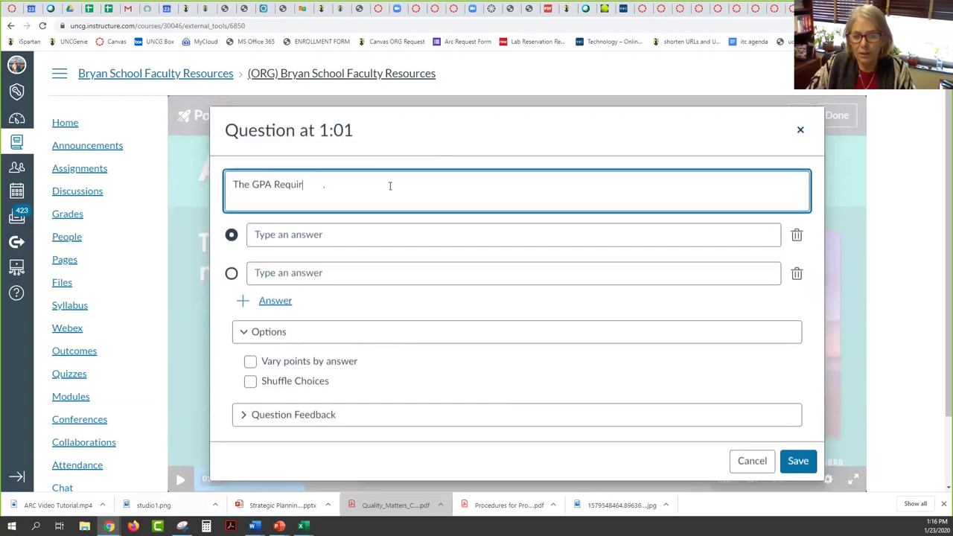
type("ement to remain in Good Standing in the Bryan School is")
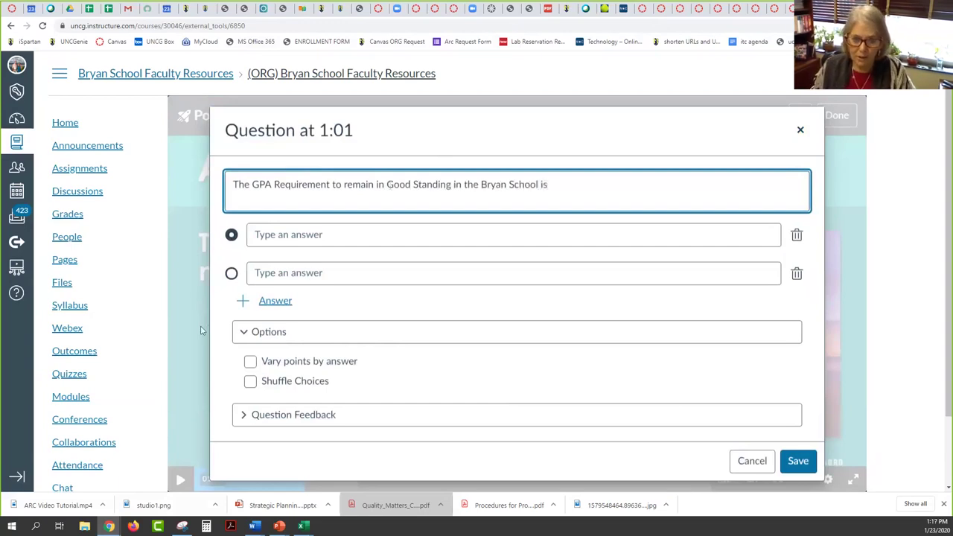
Enter four answer choices for the GPA question: 2.5, 3.0, 3.5 and 2.0.
left_click(303, 240)
type("2.5")
left_click(286, 277)
type("3.0")
left_click(245, 302)
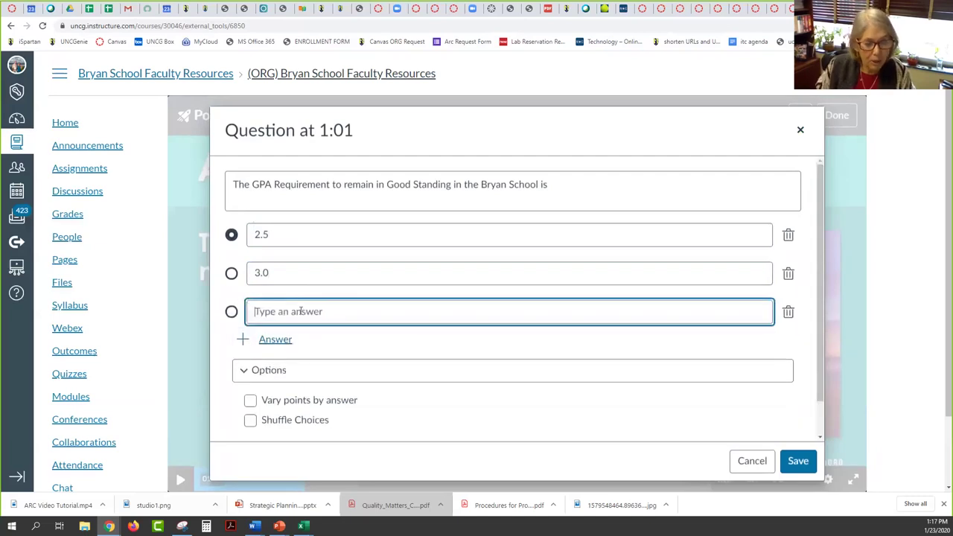
type("3.5")
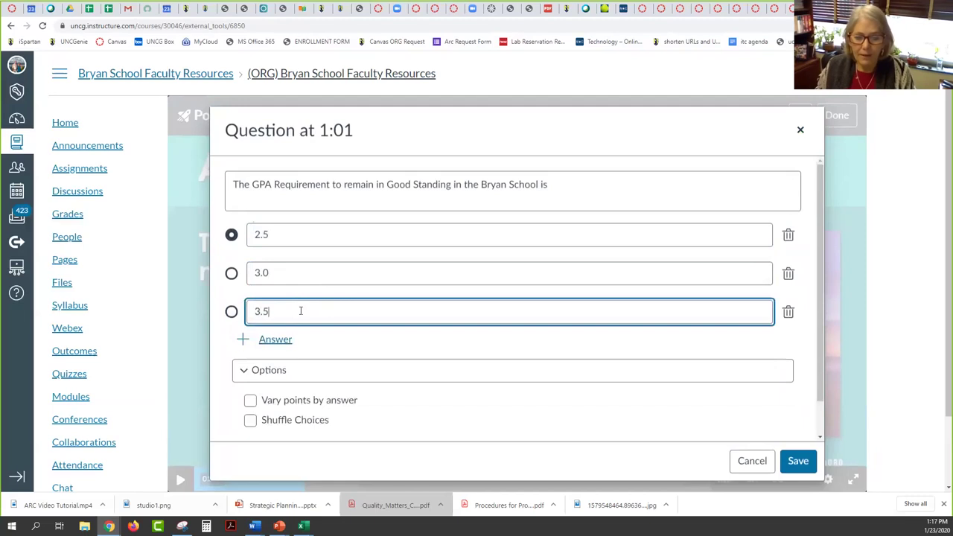
left_click(243, 341)
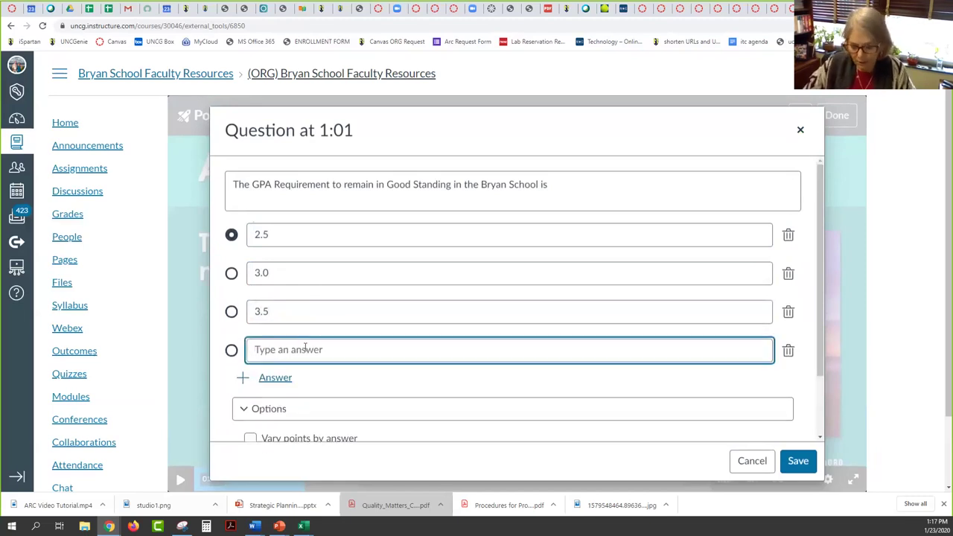
type("2.0")
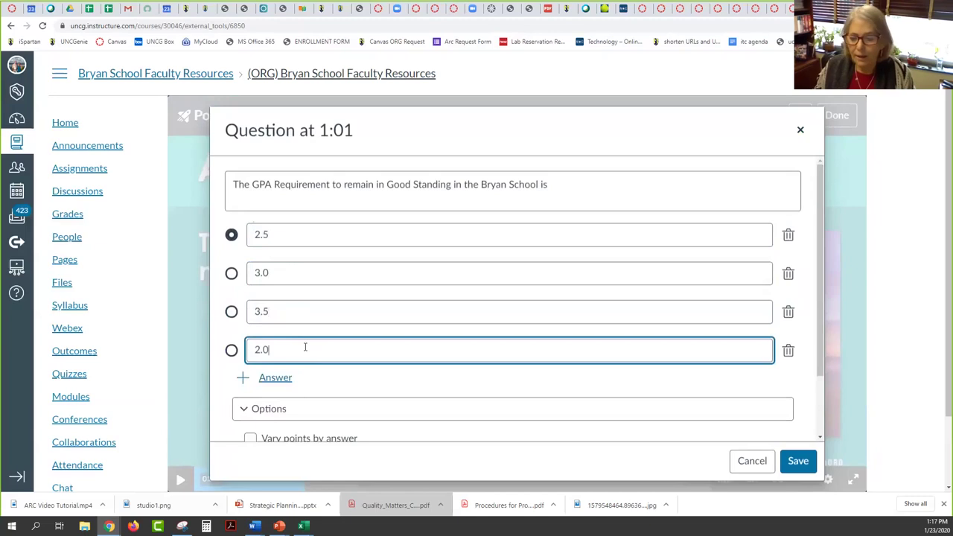
Review the options and expanded feedback fields of the GPA question, and save the question.
scroll(649, 470, "down", 1)
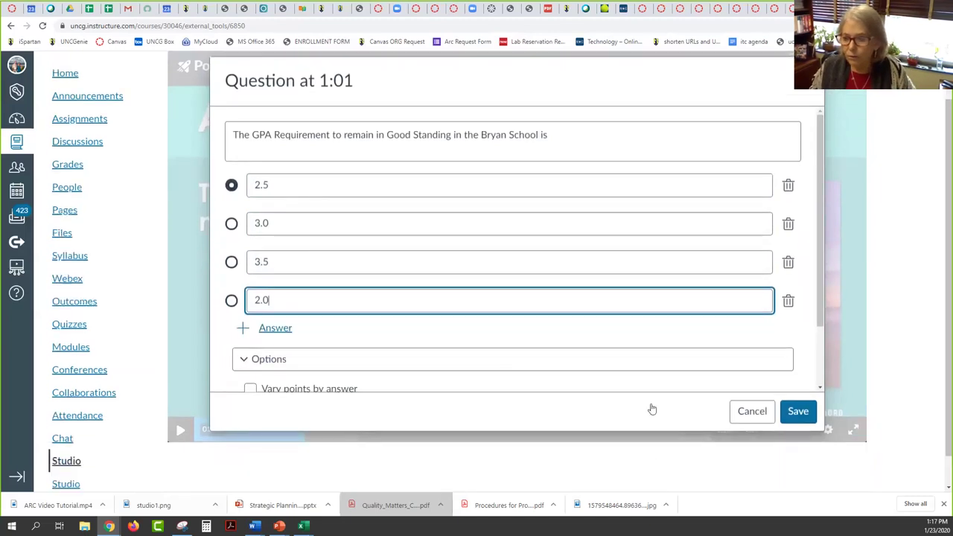
scroll(686, 344, "down", 2)
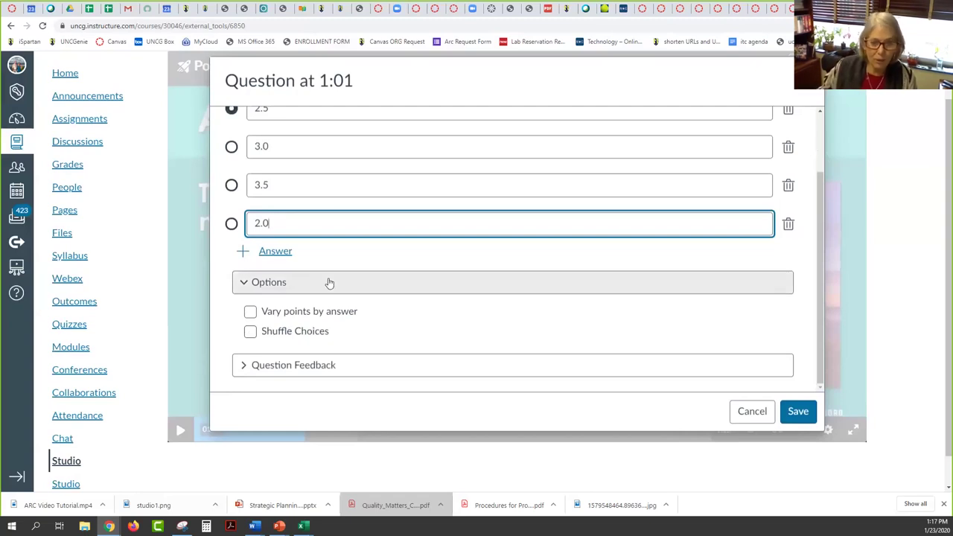
left_click(244, 368)
scroll(436, 366, "down", 2)
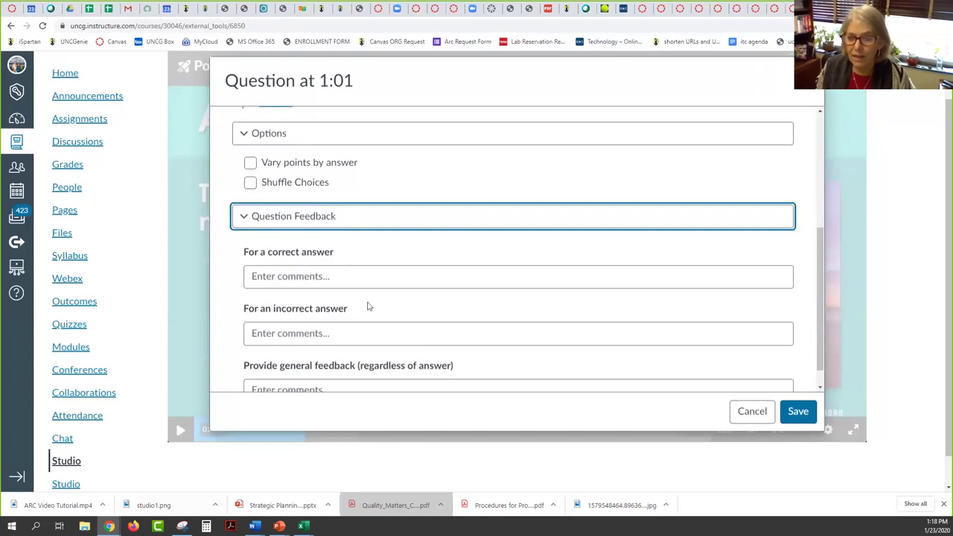
scroll(381, 302, "down", 1)
scroll(453, 325, "up", 3)
scroll(523, 132, "up", 2)
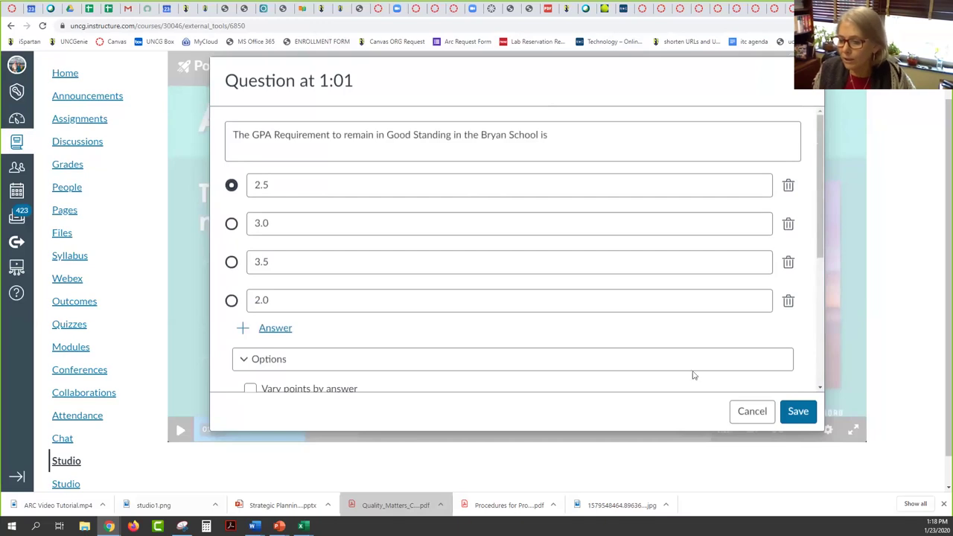
left_click(798, 411)
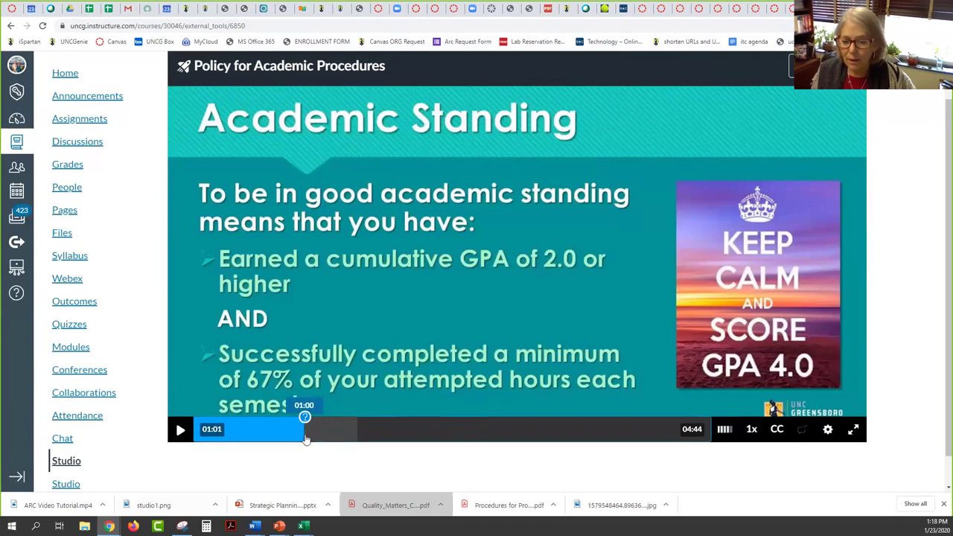
Add a true-or-false question to the video at 2:48.
left_click_drag(402, 439, 501, 420)
left_click(500, 417)
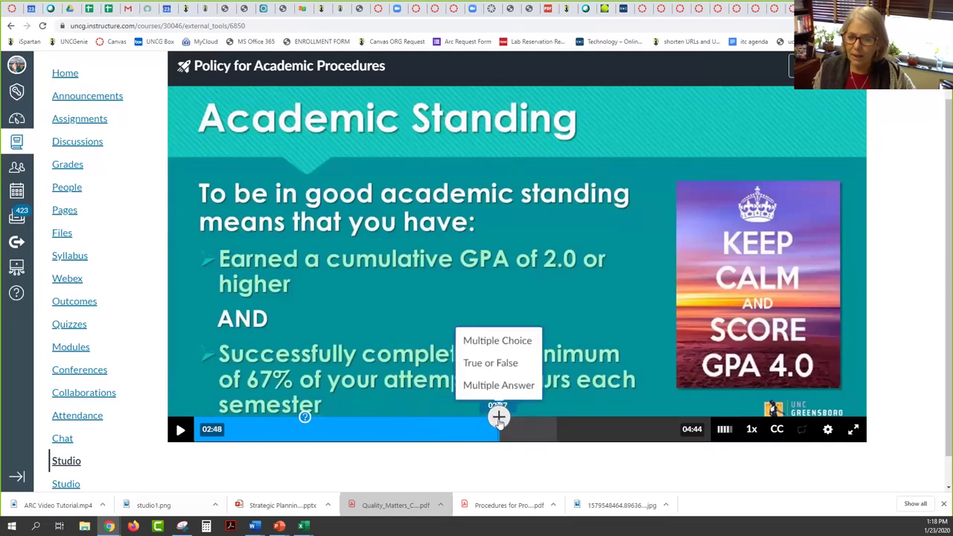
left_click(506, 364)
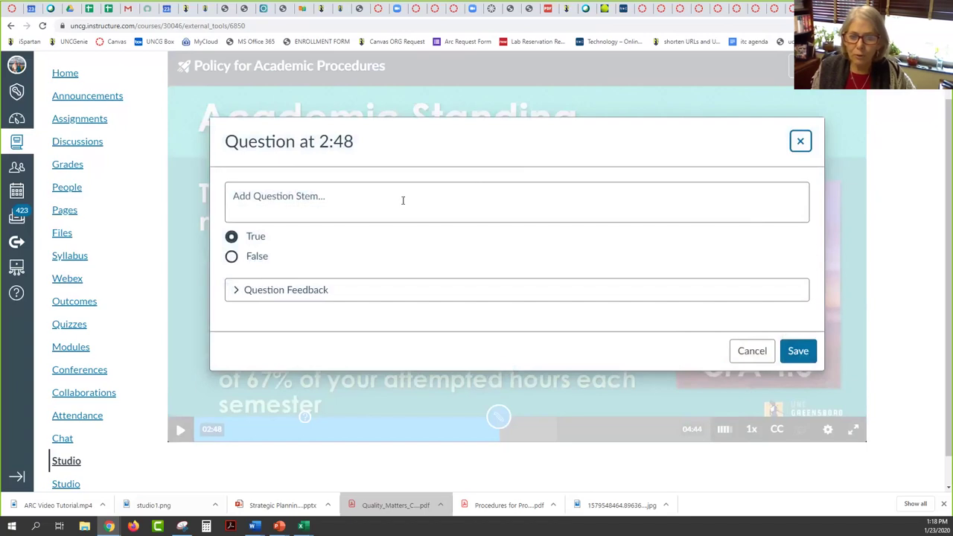
Write the stem "There are no pre-reqs for Bryan School courses" in the 2:48 question and save it with False as the correct answer.
left_click(332, 197)
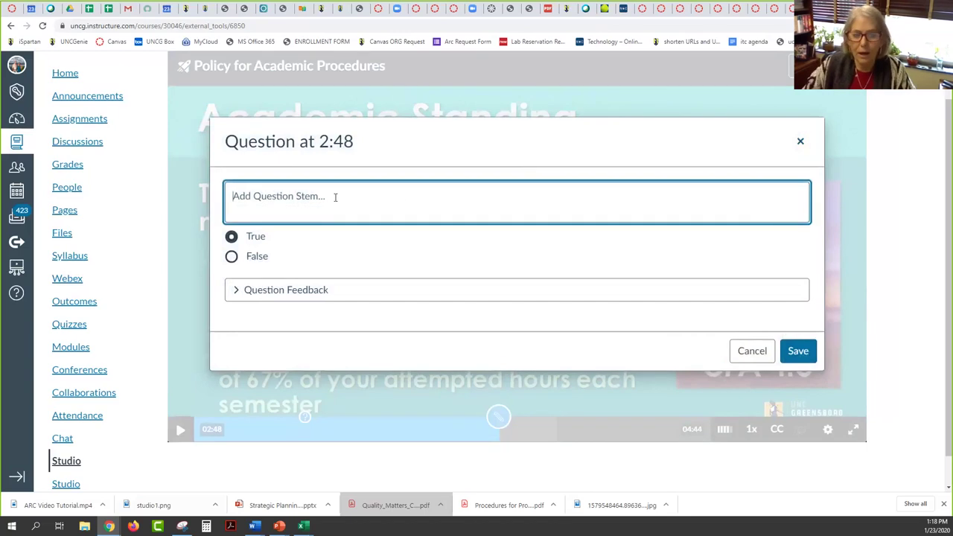
type("Th")
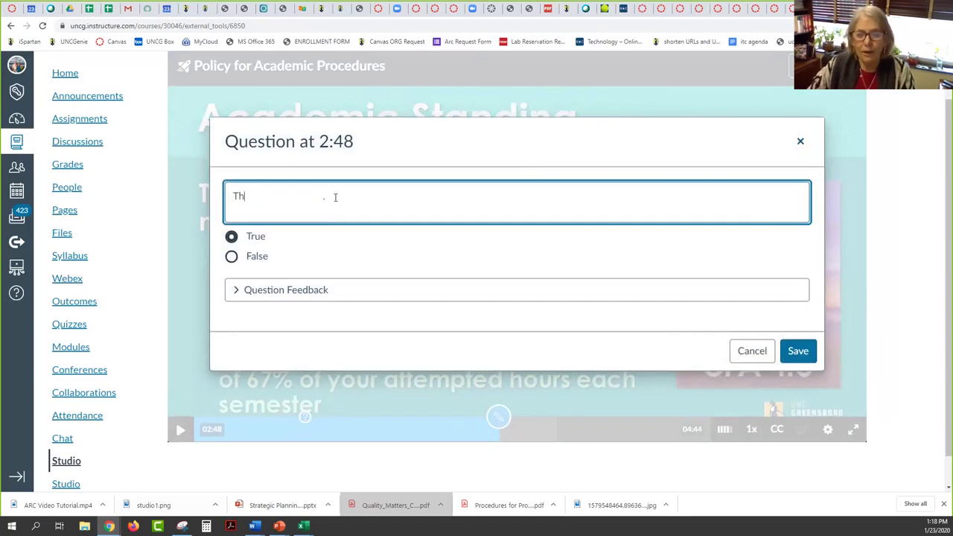
type("ere are no")
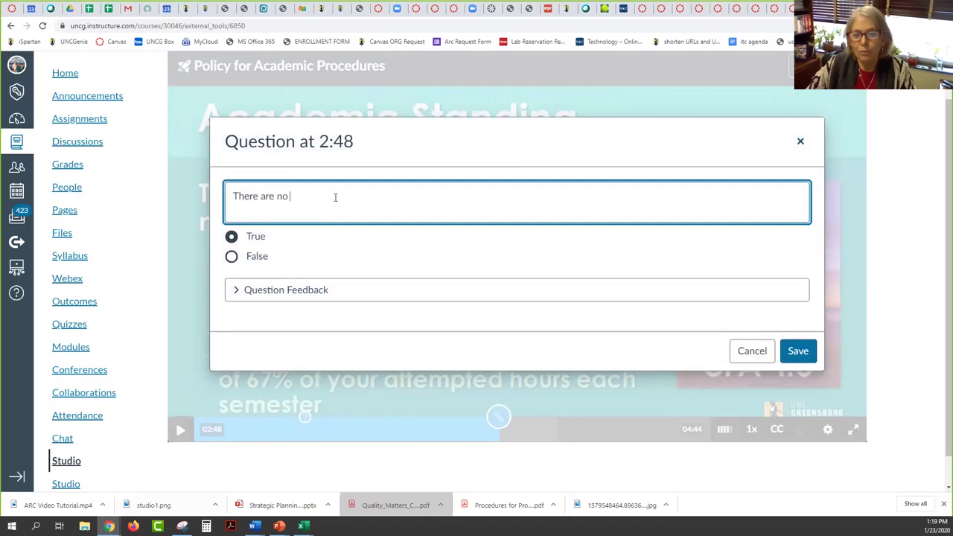
type(" prere")
key("BackSpace")
key("BackSpace")
key("BackSpace")
type("r-")
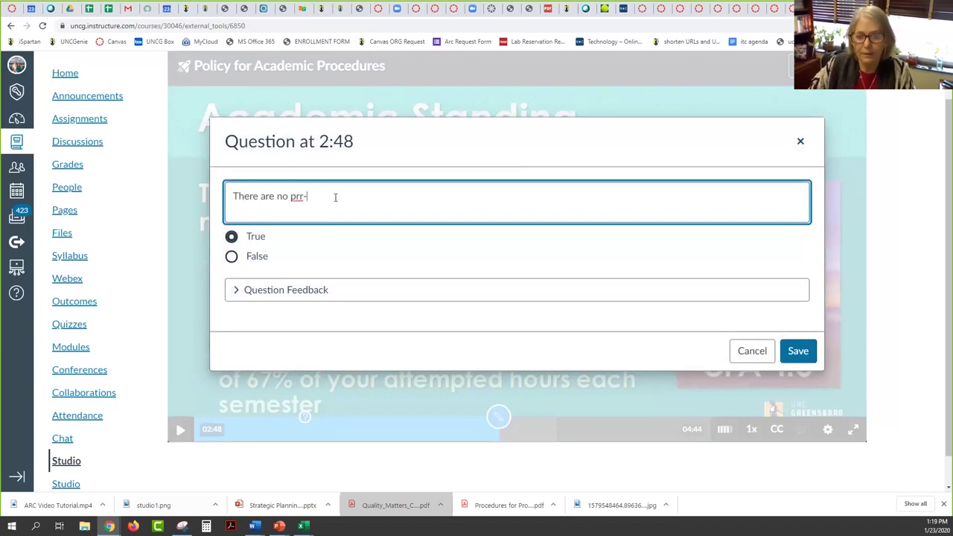
key("BackSpace")
key("BackSpace")
type("e-reqs for")
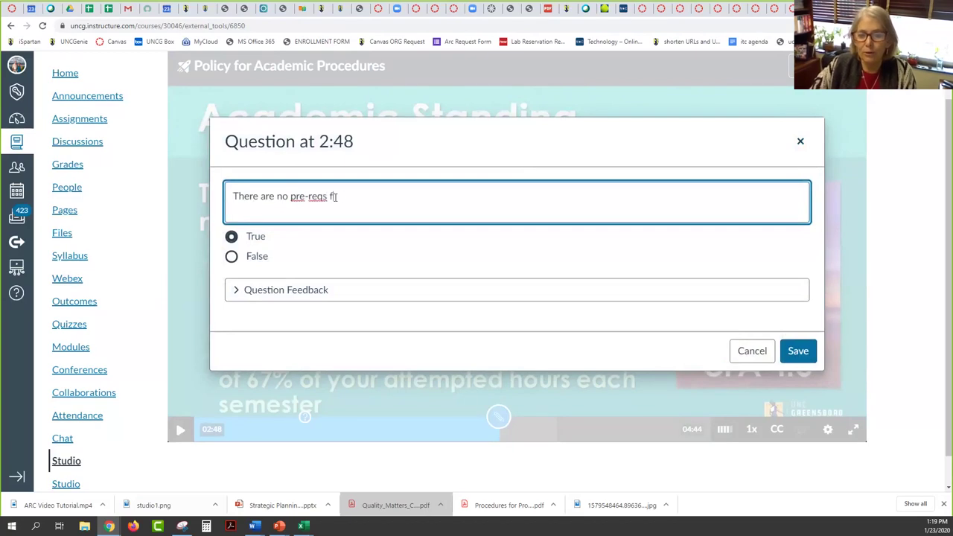
type(" Br")
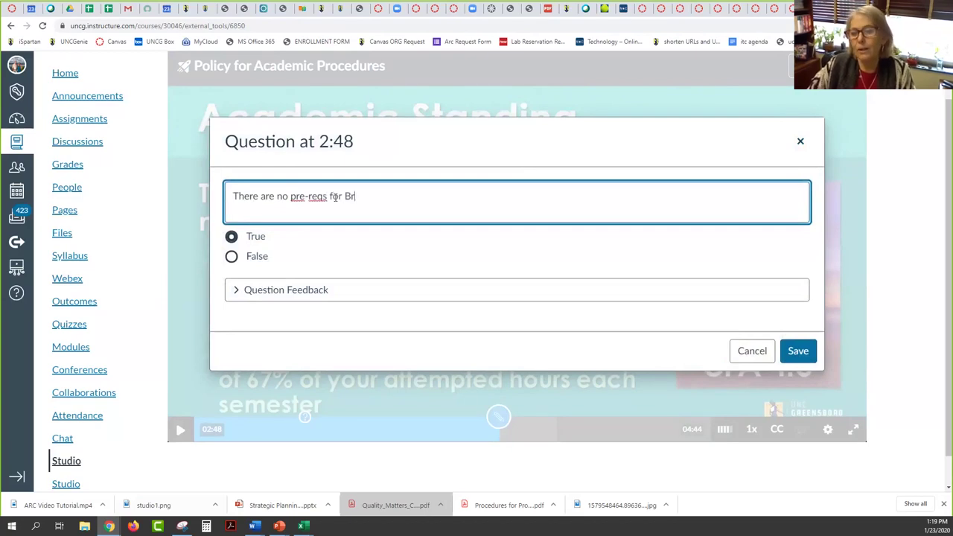
type("yan Scho")
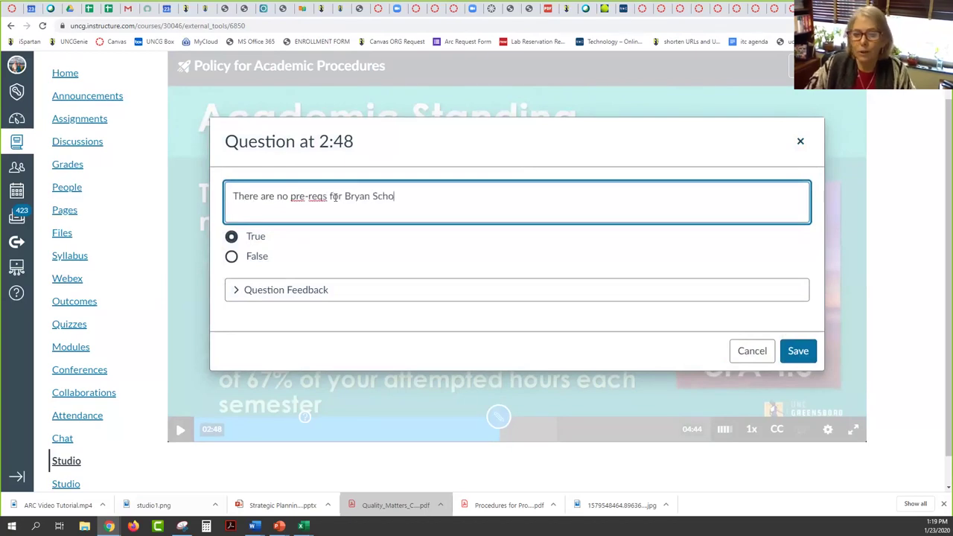
type("ol courses")
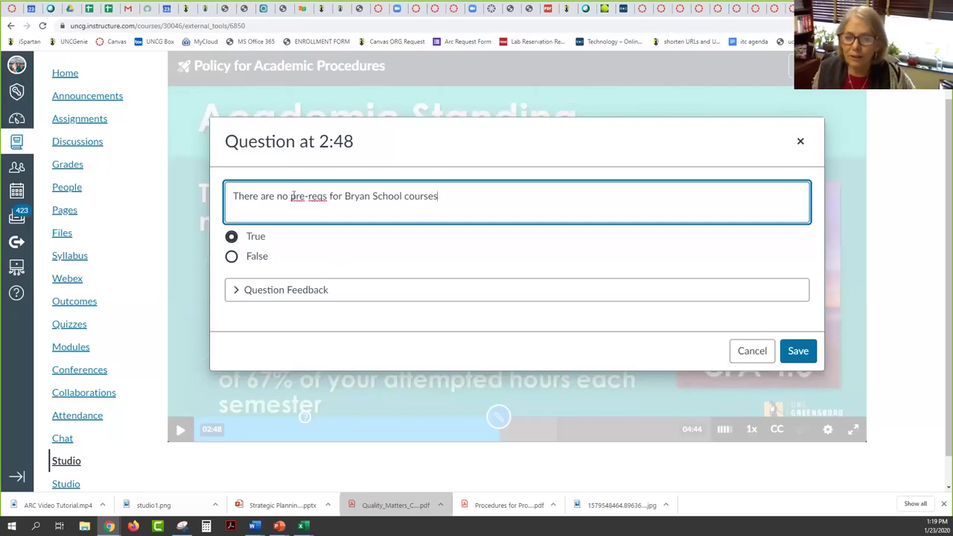
left_click(231, 256)
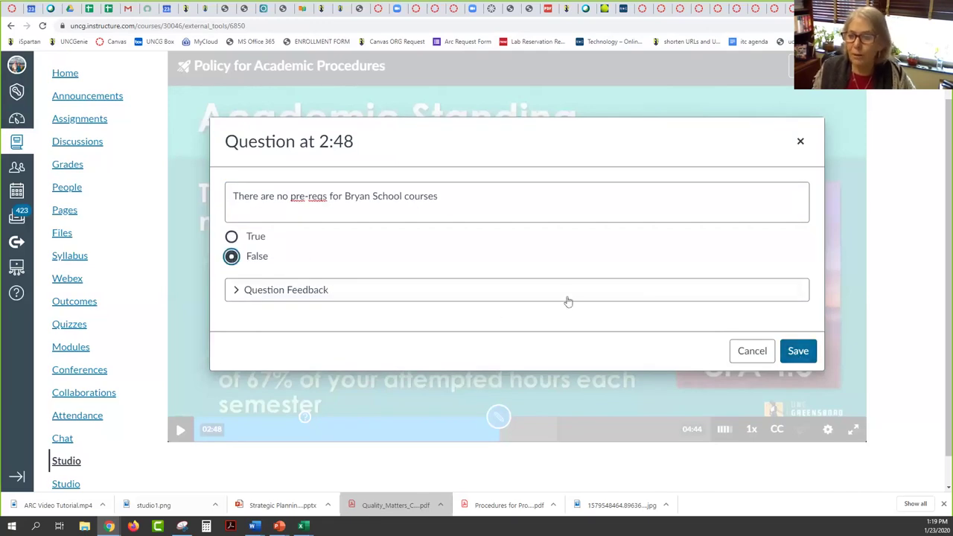
left_click(800, 353)
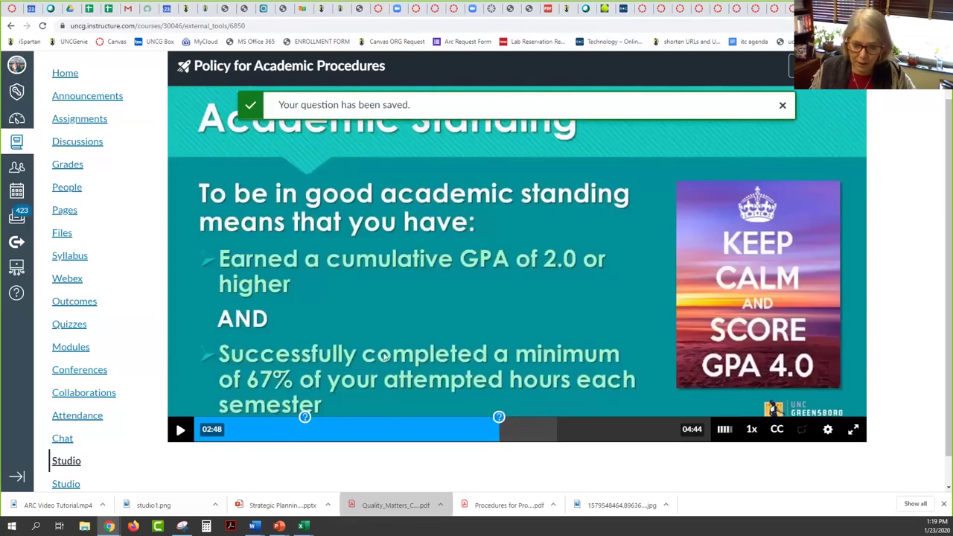
Reopen the GPA question at 1:01, mark 2.0 as the correct answer, and save it.
left_click(304, 419)
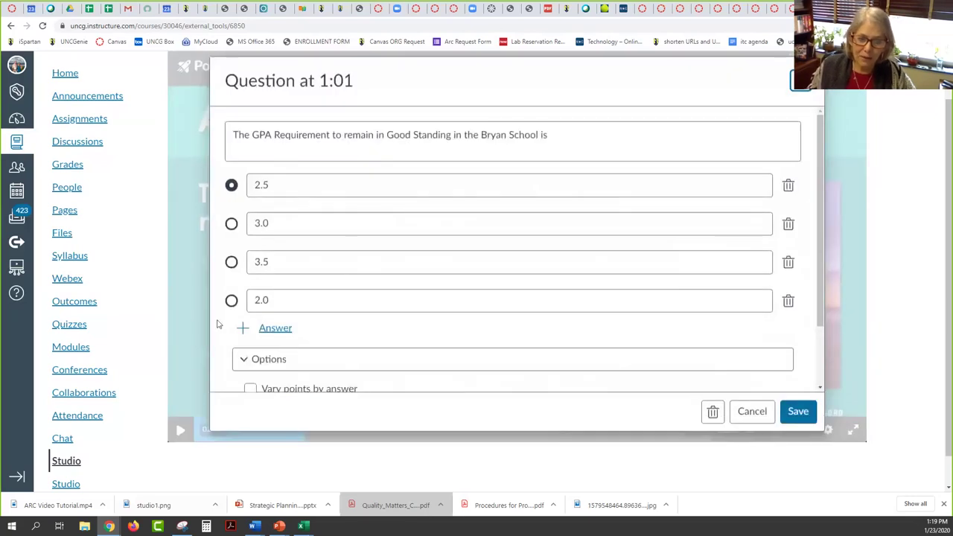
left_click(231, 300)
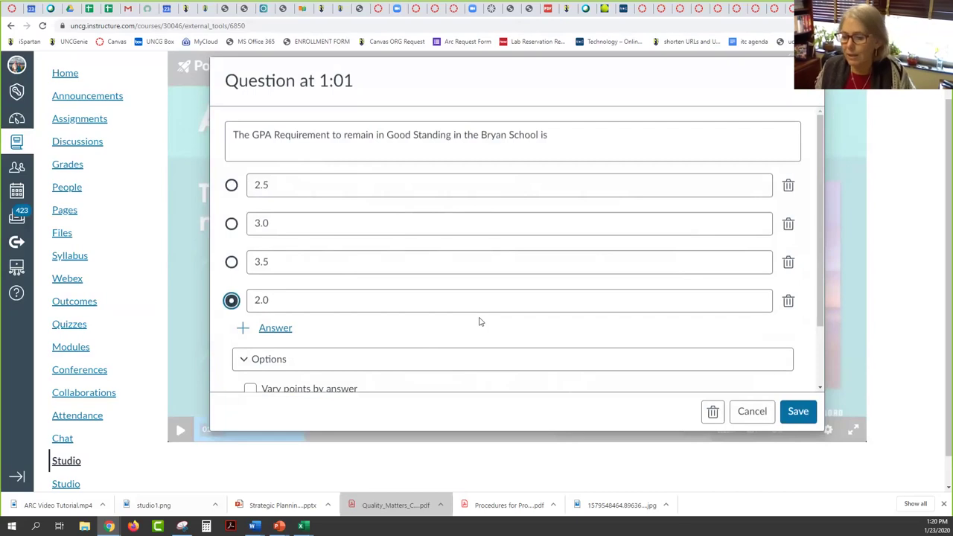
left_click(798, 414)
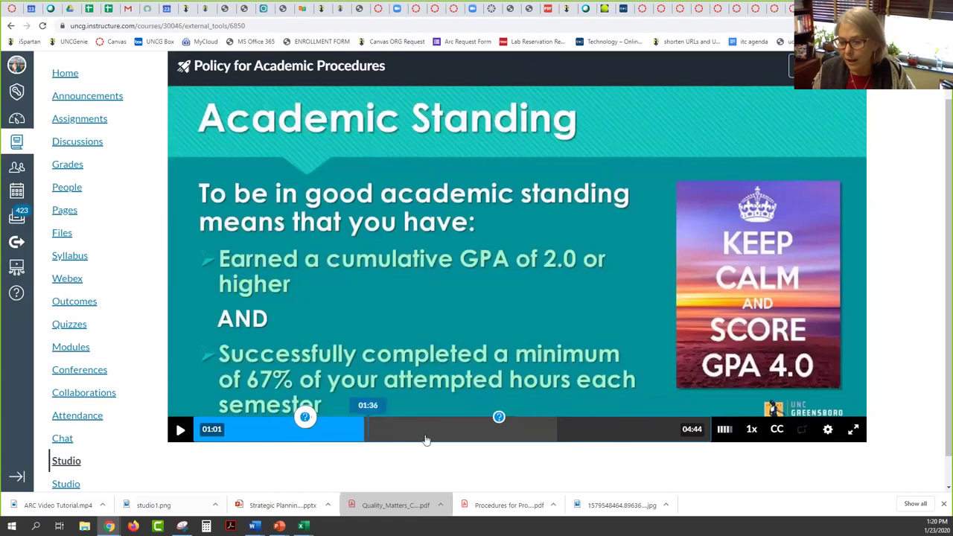
Add a multiple-answer question at 4:08 with the stem "The following are Bryan School Majors".
left_click(647, 426)
left_click(645, 417)
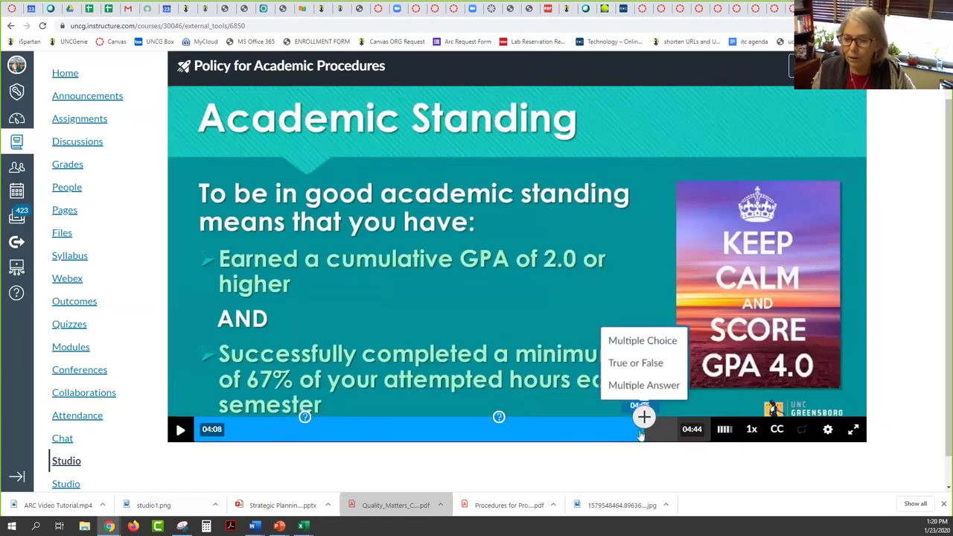
left_click(634, 388)
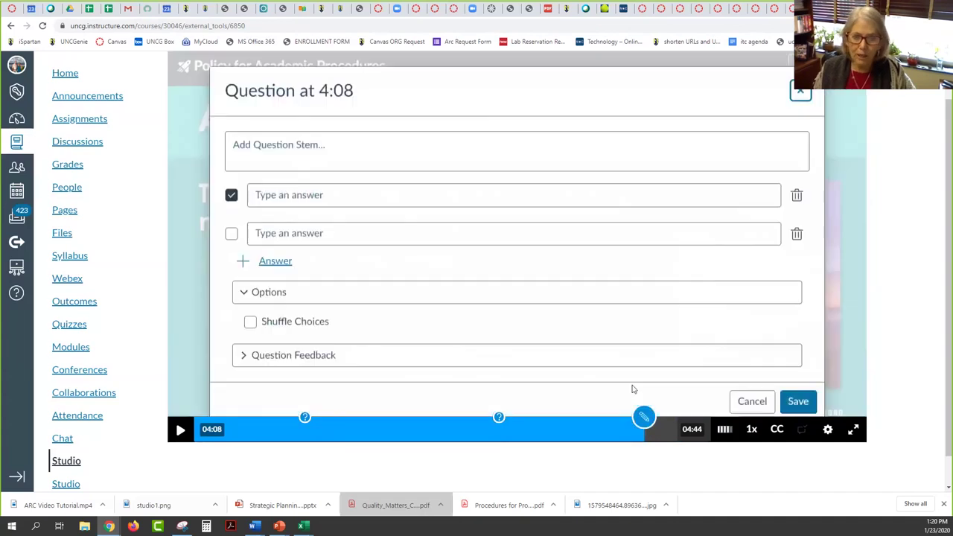
left_click(342, 145)
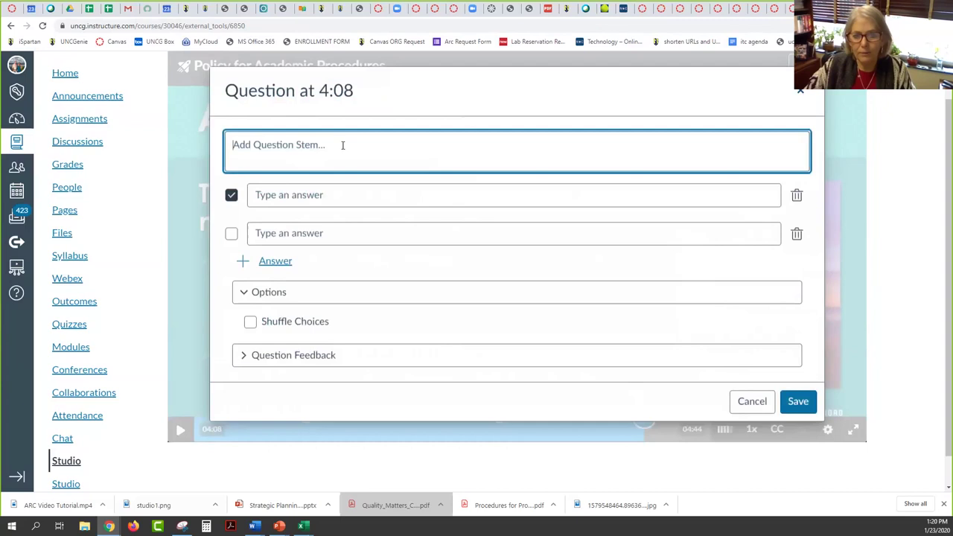
type("The following")
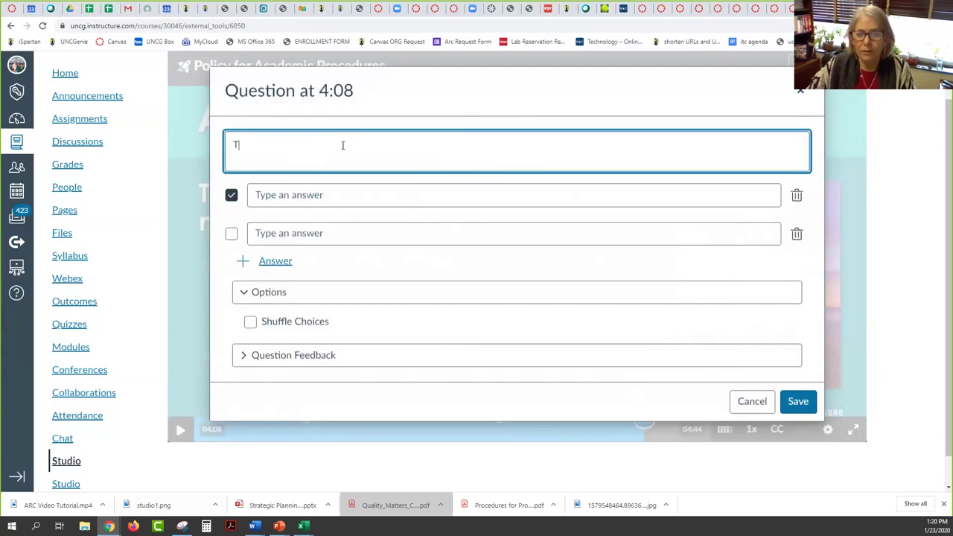
key("BackSpace")
key("BackSpace")
key("BackSpace")
type("ing ar")
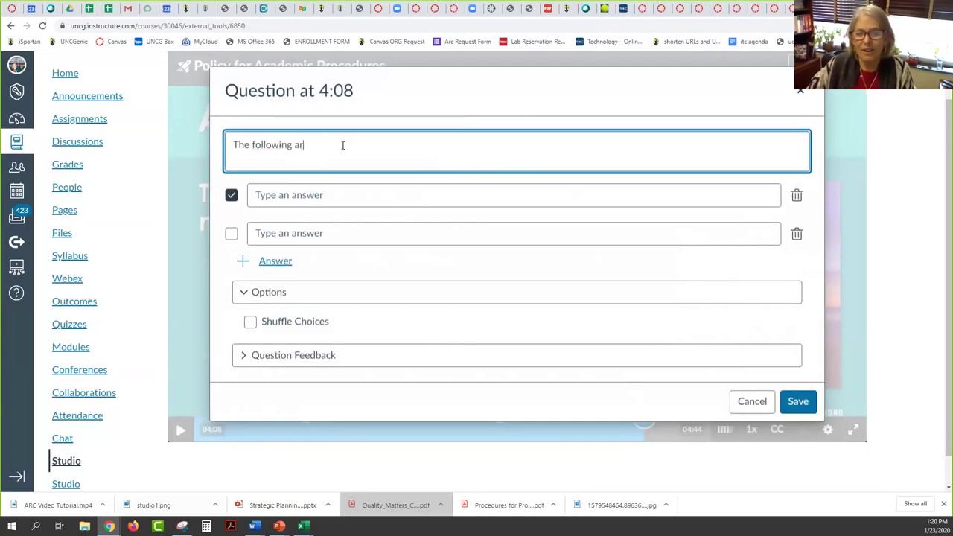
type("e Bryan School Majors")
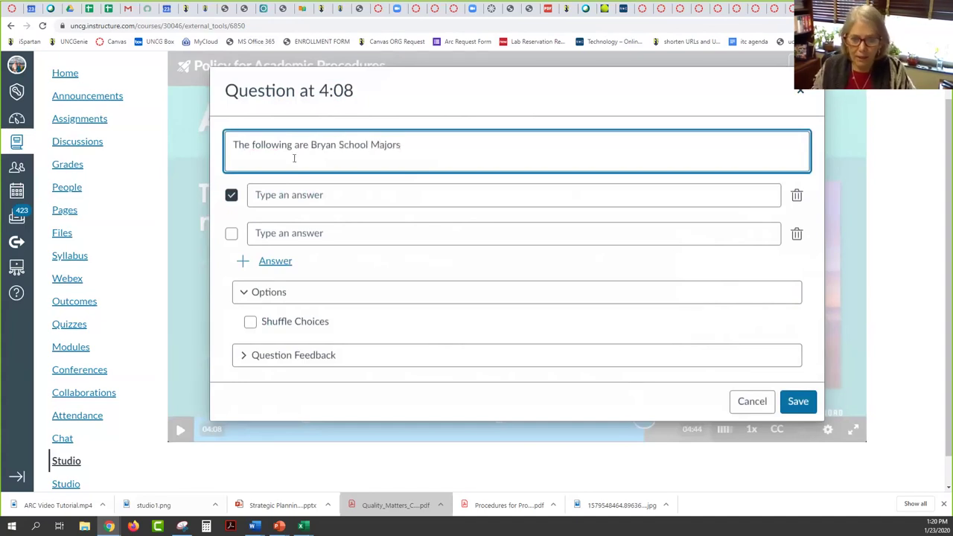
Enter the answers Accounting, Finance, Economics and Computer Science for the majors question, and mark Finance and Economics as correct in addition to Accounting.
left_click(290, 194)
type("Accounting")
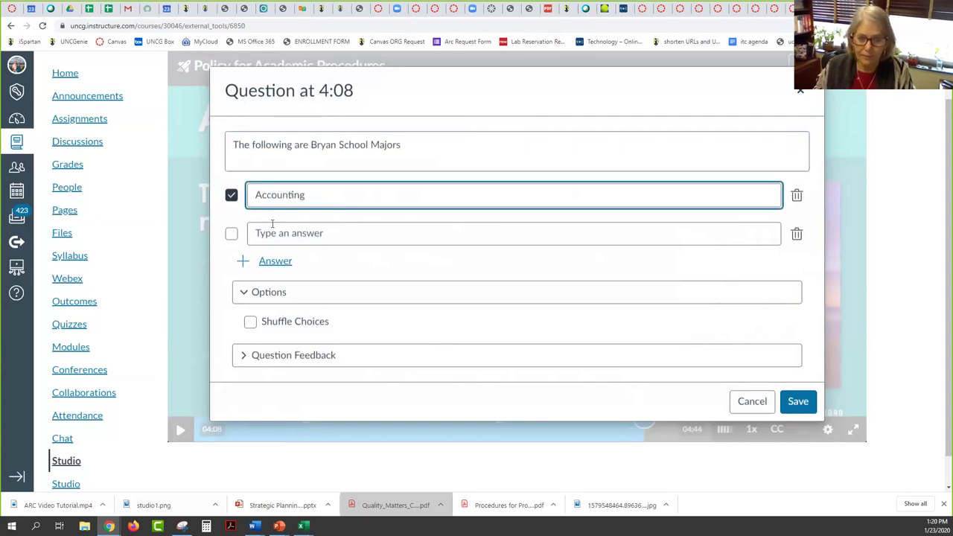
left_click(295, 237)
type("Finance")
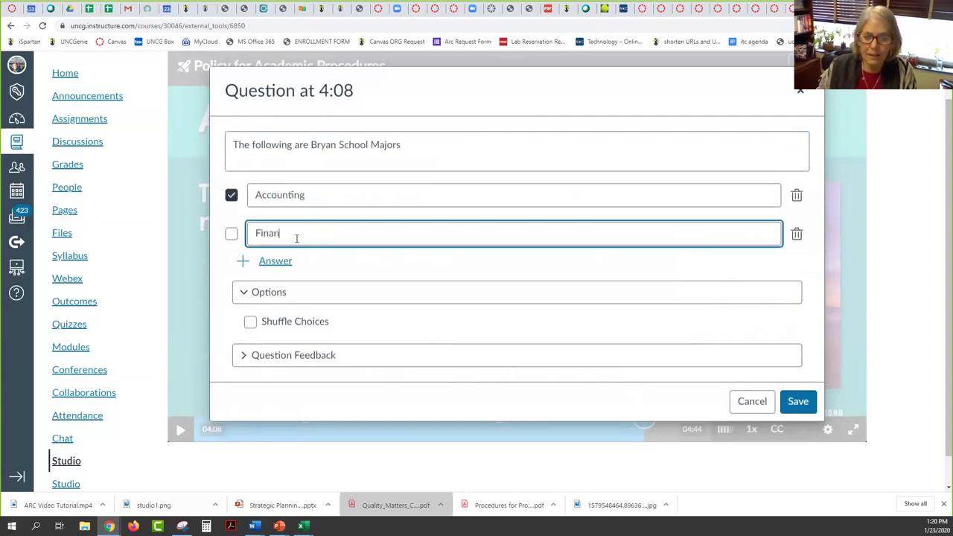
left_click(283, 295)
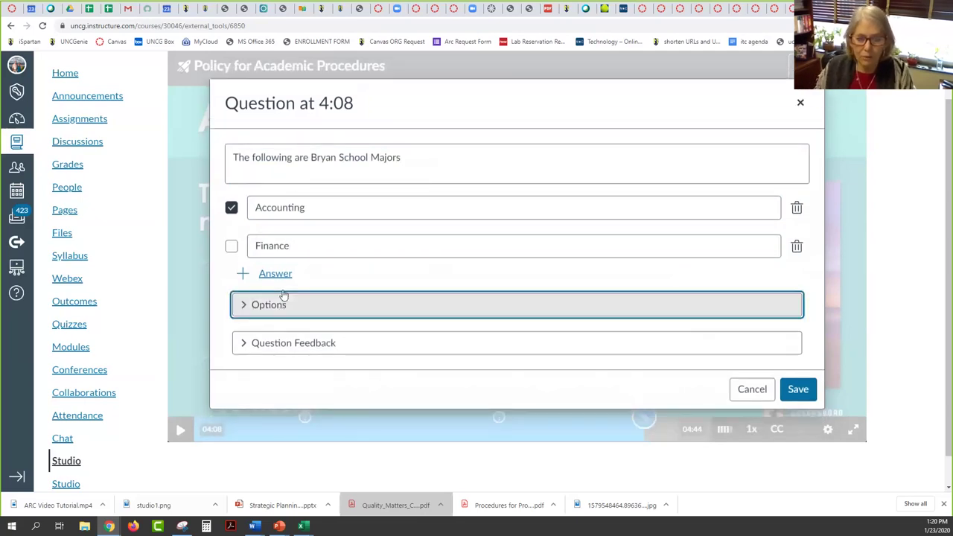
left_click(245, 276)
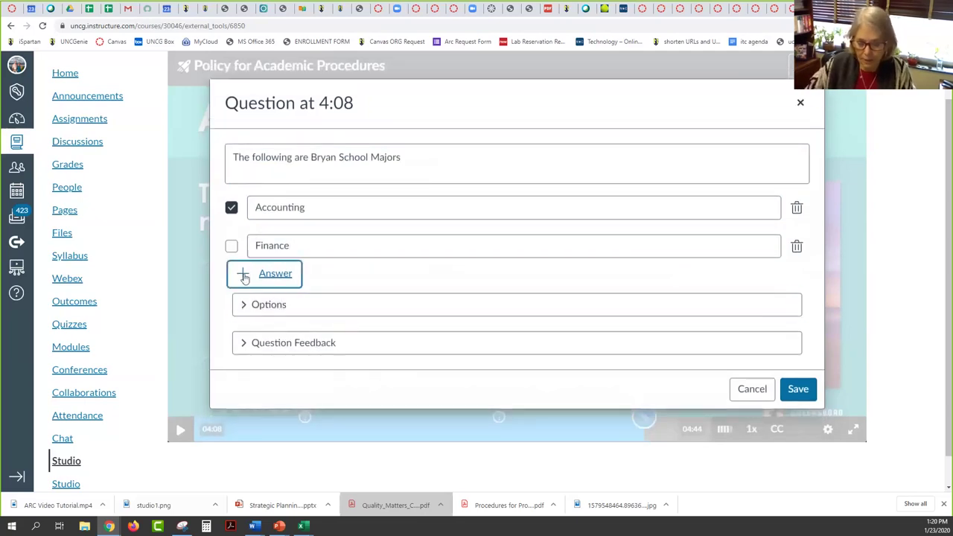
type("Ecoomi")
key("BackSpace")
key("BackSpace")
type("nomics")
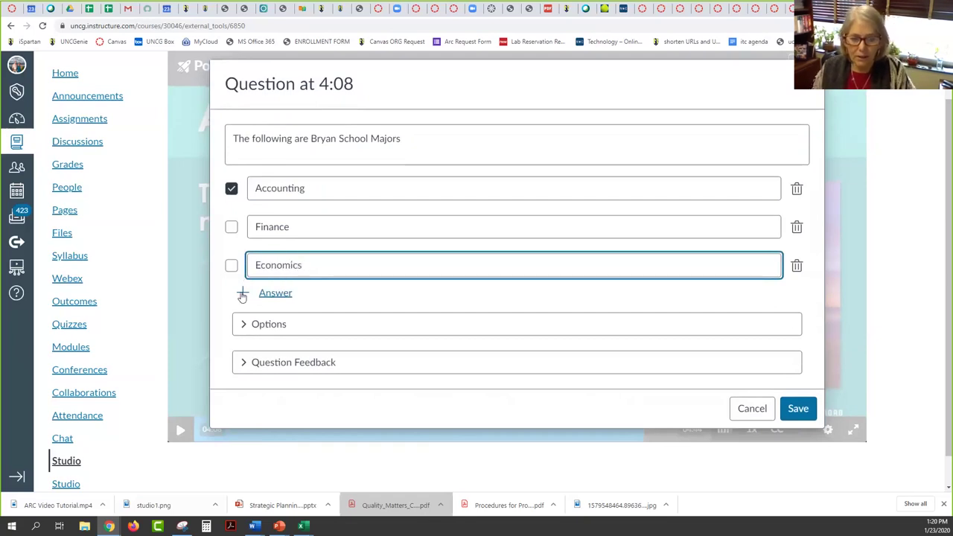
left_click(241, 292)
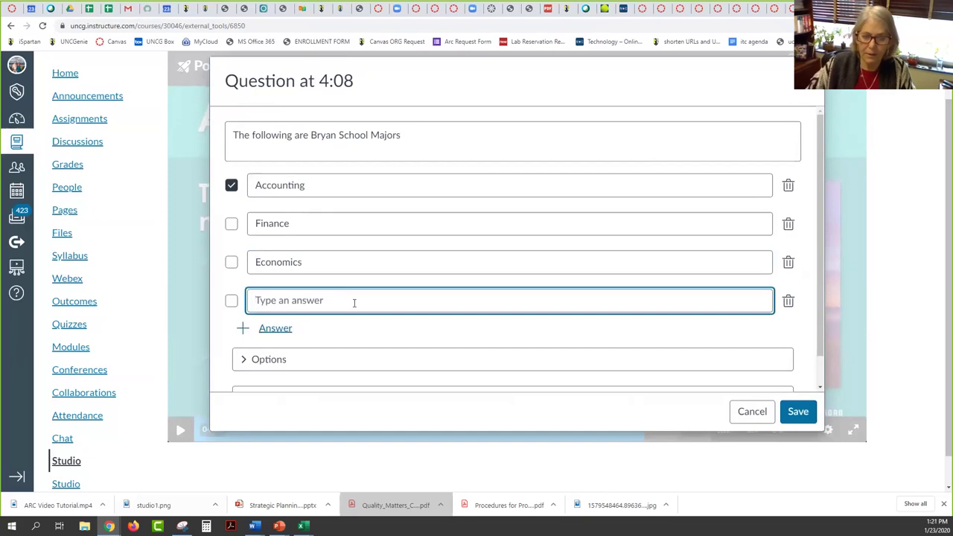
type("Comp")
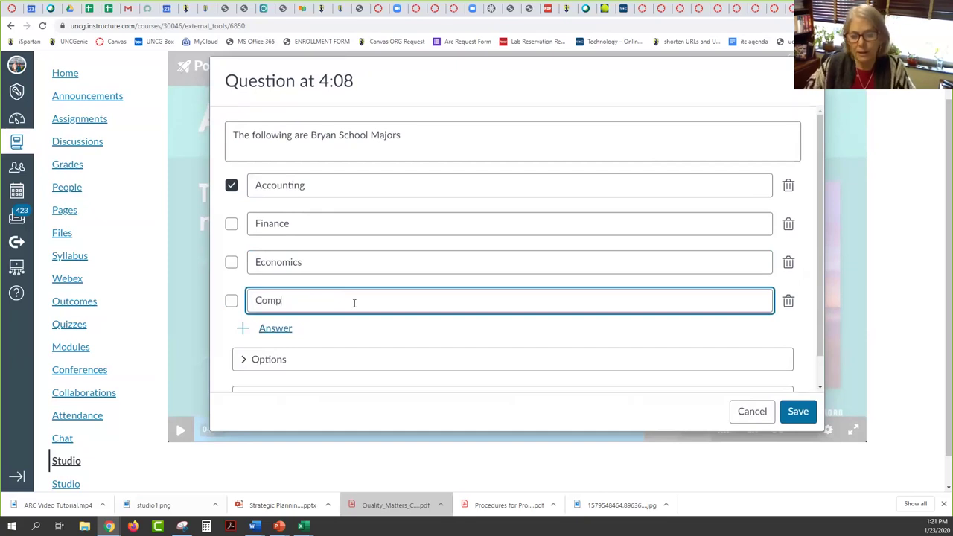
type("uter Science")
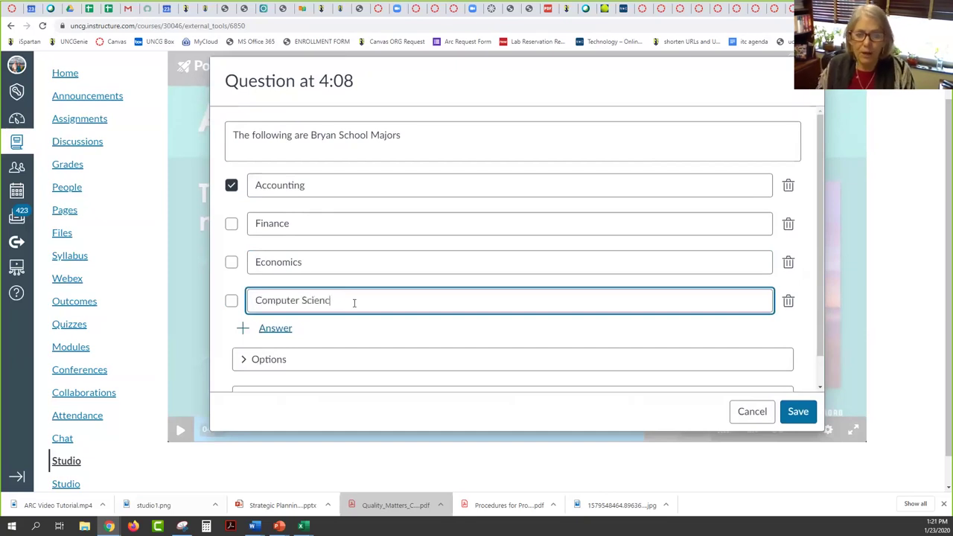
left_click(231, 224)
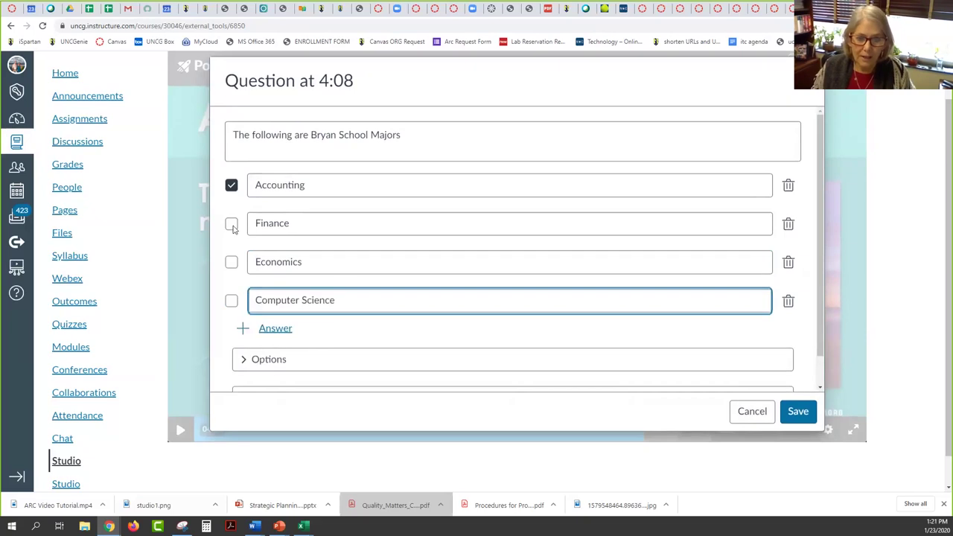
left_click(232, 262)
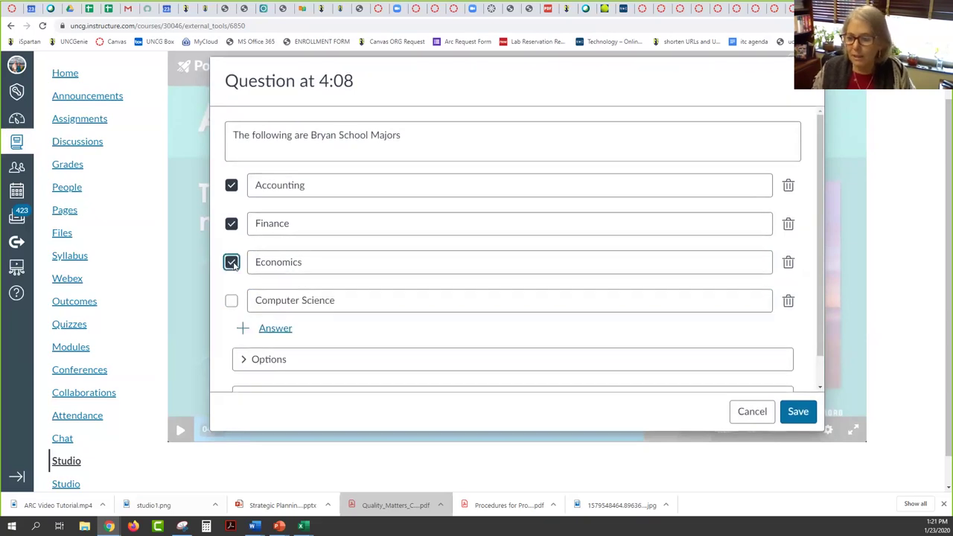
Review the options and expanded feedback fields of the majors question, and save the question.
scroll(484, 290, "down", 1)
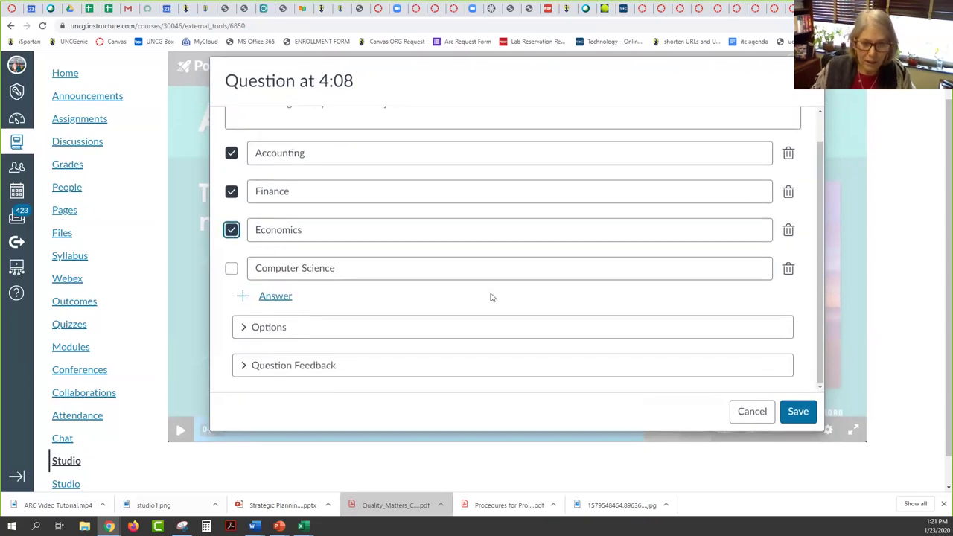
left_click(245, 366)
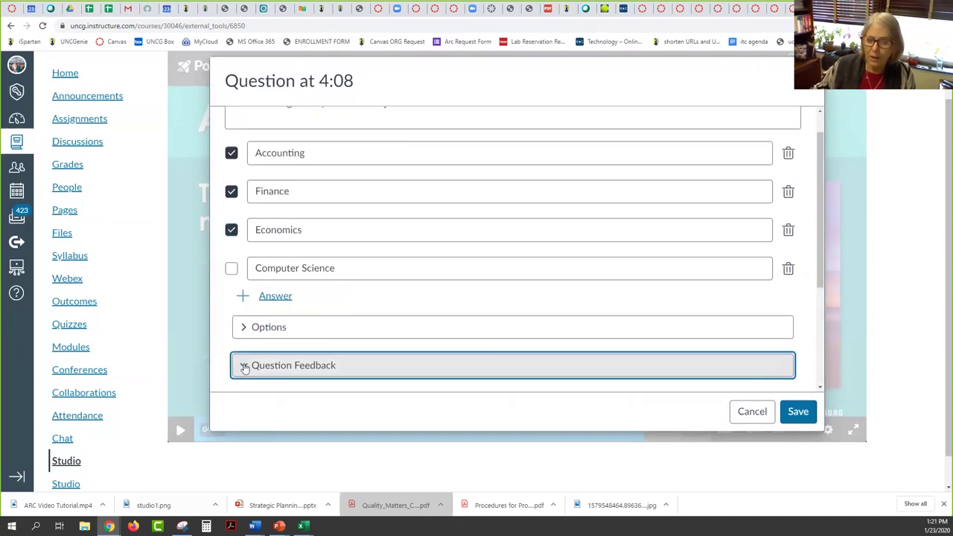
left_click(246, 329)
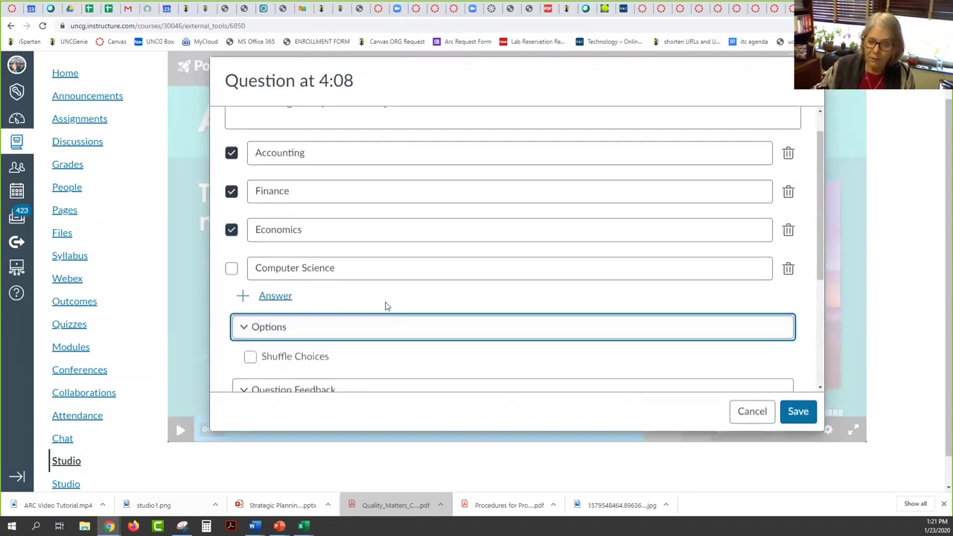
left_click(246, 329)
scroll(446, 351, "down", 1)
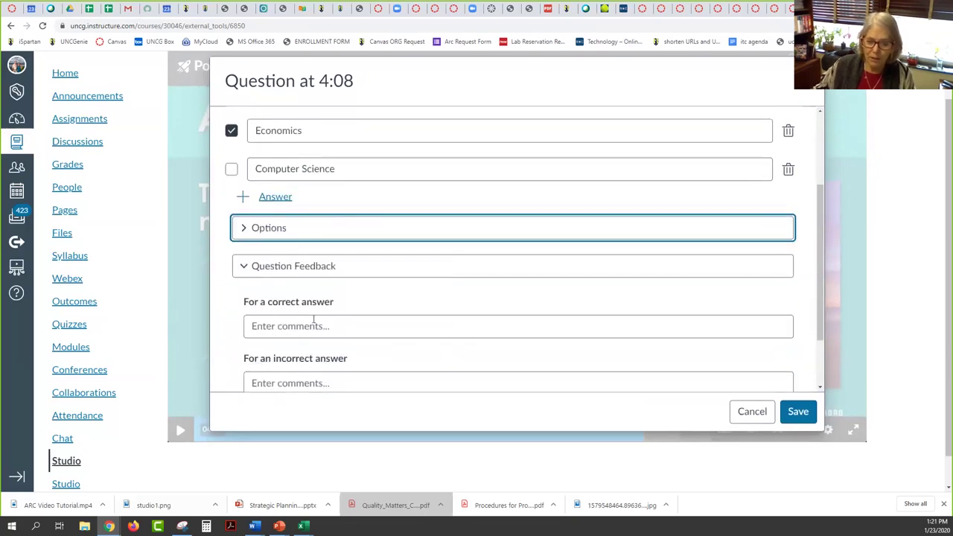
scroll(430, 321, "down", 1)
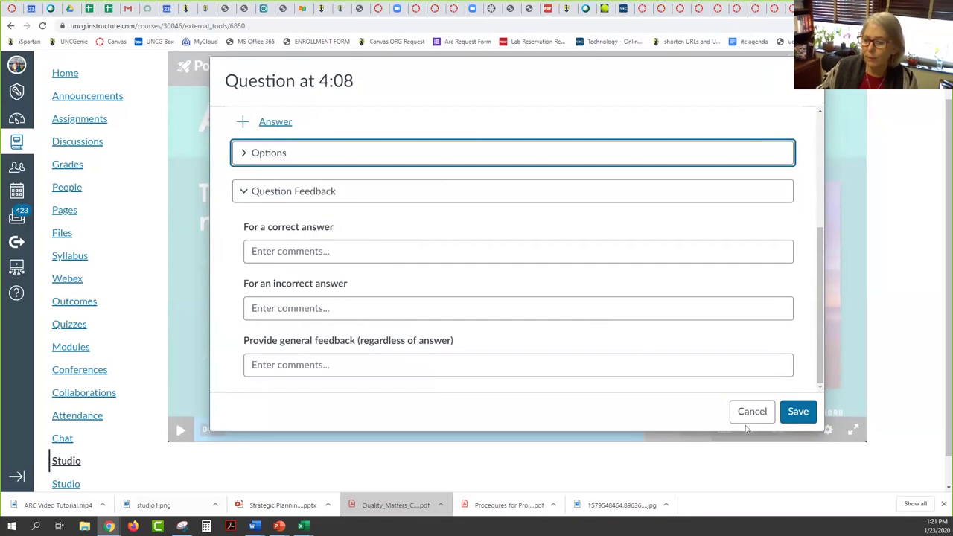
left_click(799, 413)
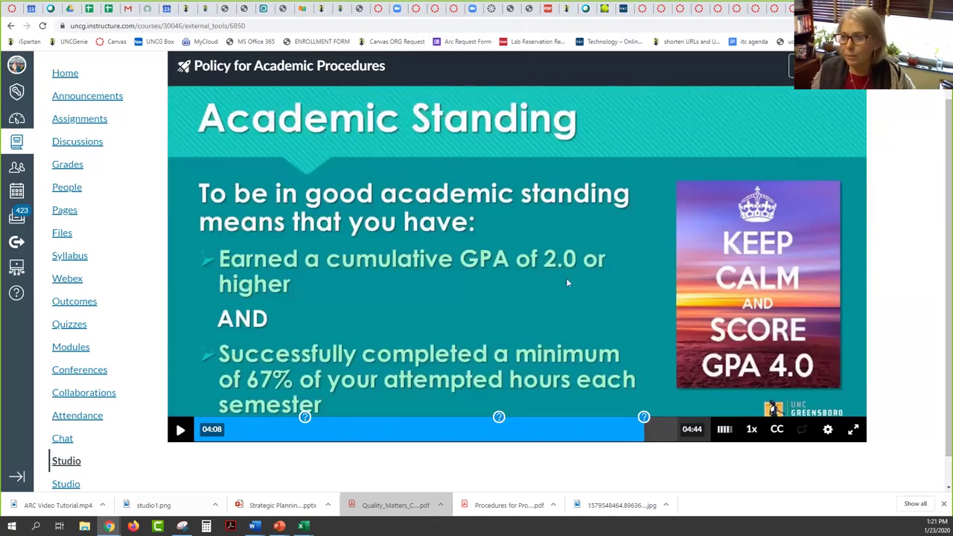
Finish editing the quiz, and open the ARC Video Tutorial page from the full list of course pages.
scroll(622, 156, "up", 2)
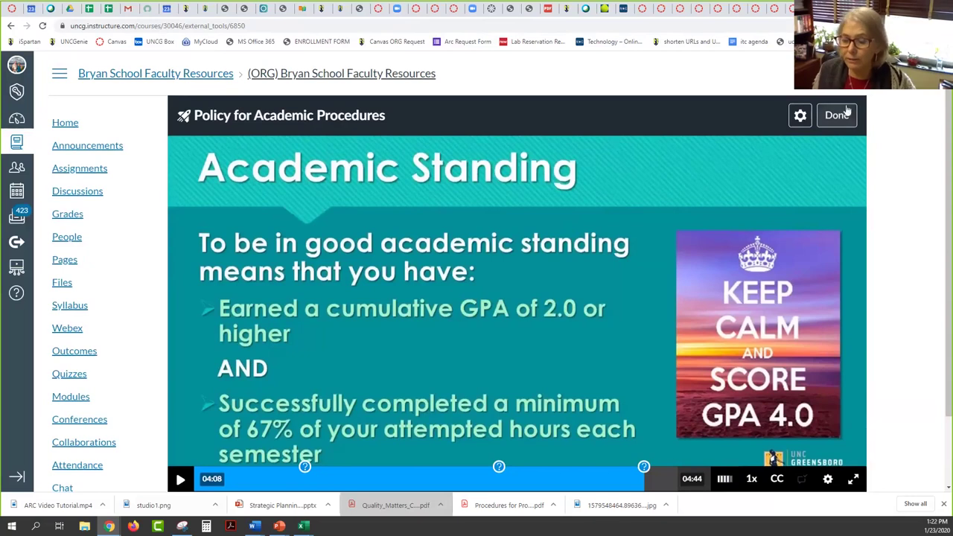
left_click(843, 119)
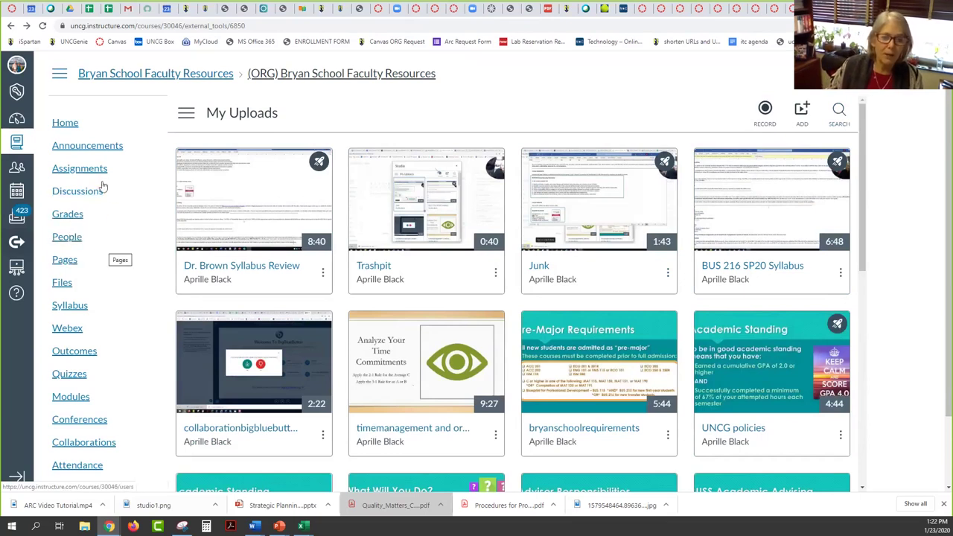
left_click(64, 263)
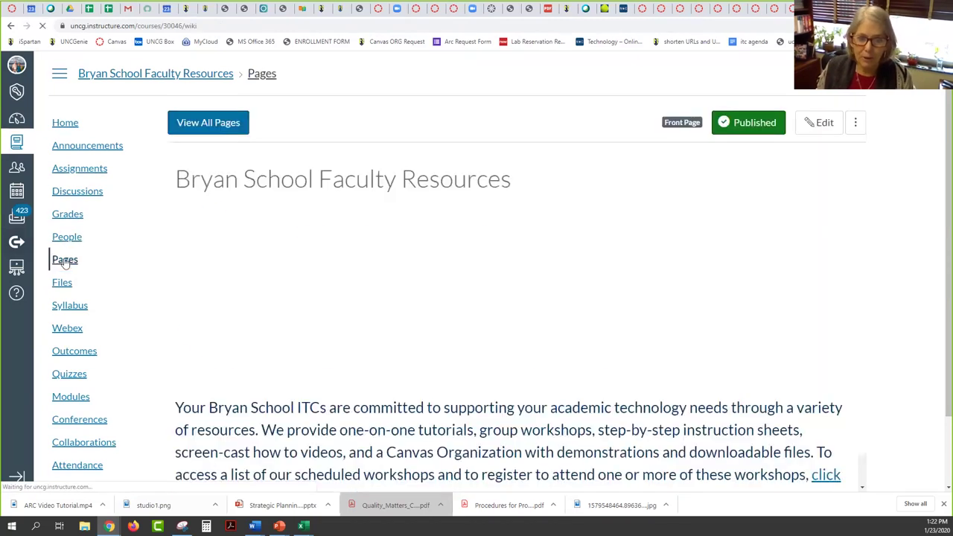
left_click(221, 125)
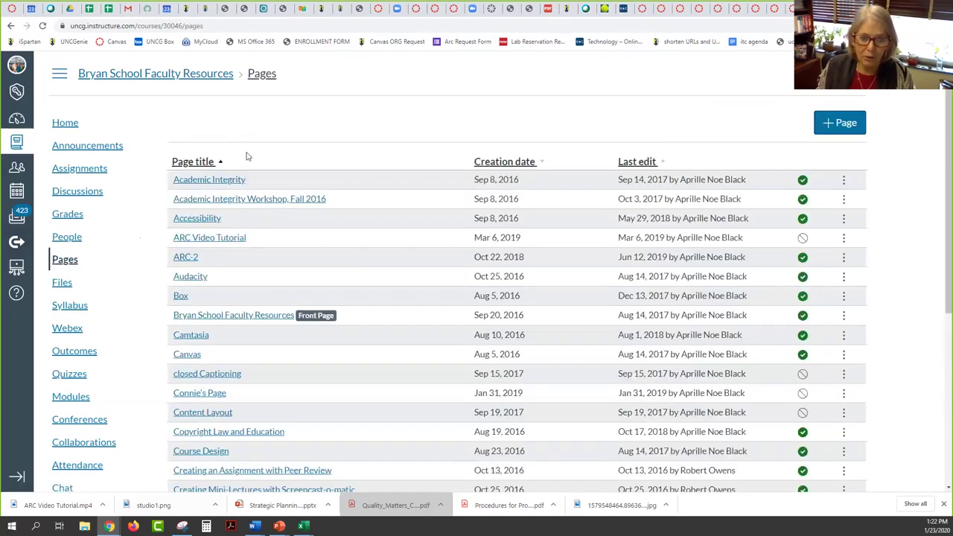
left_click(211, 240)
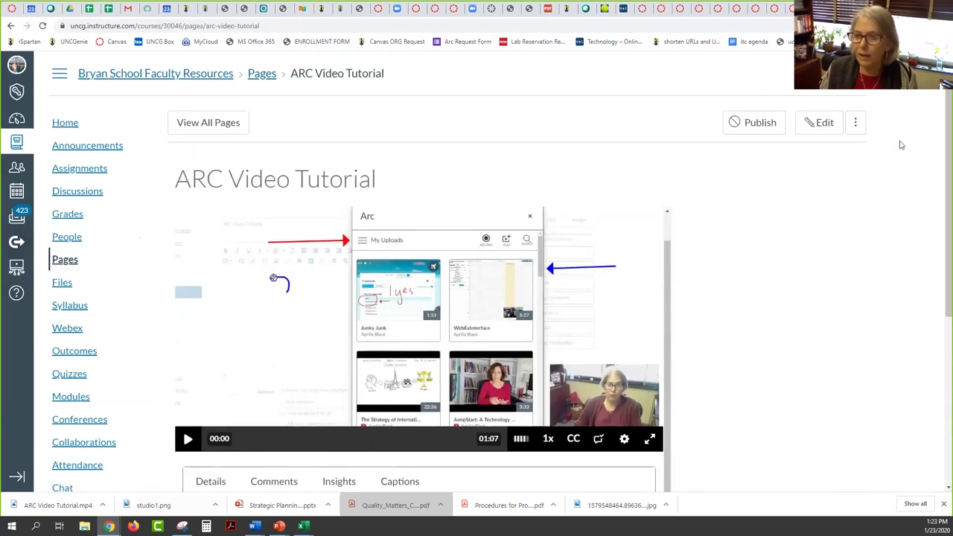
Open the page for editing and change its title to "Studio Video Tutorial".
left_click(825, 124)
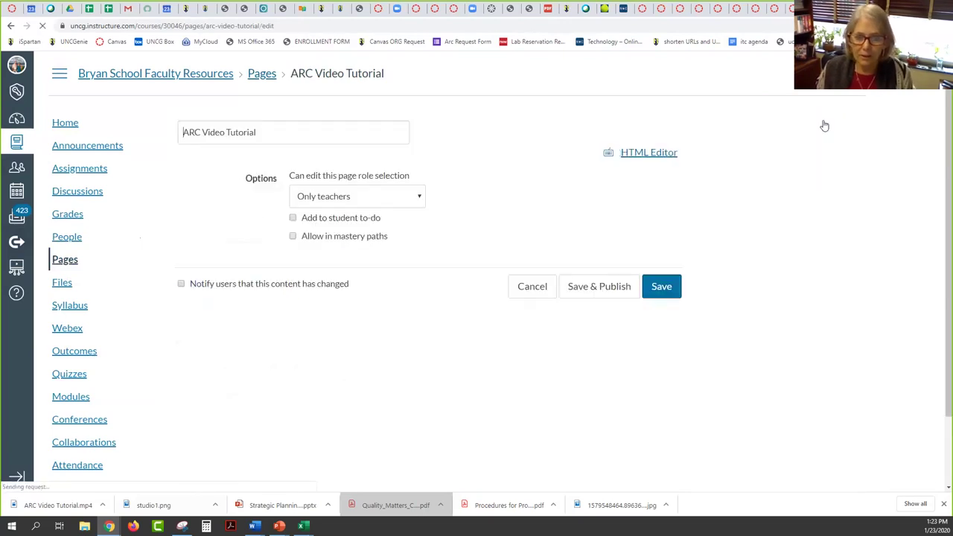
double_click(192, 132)
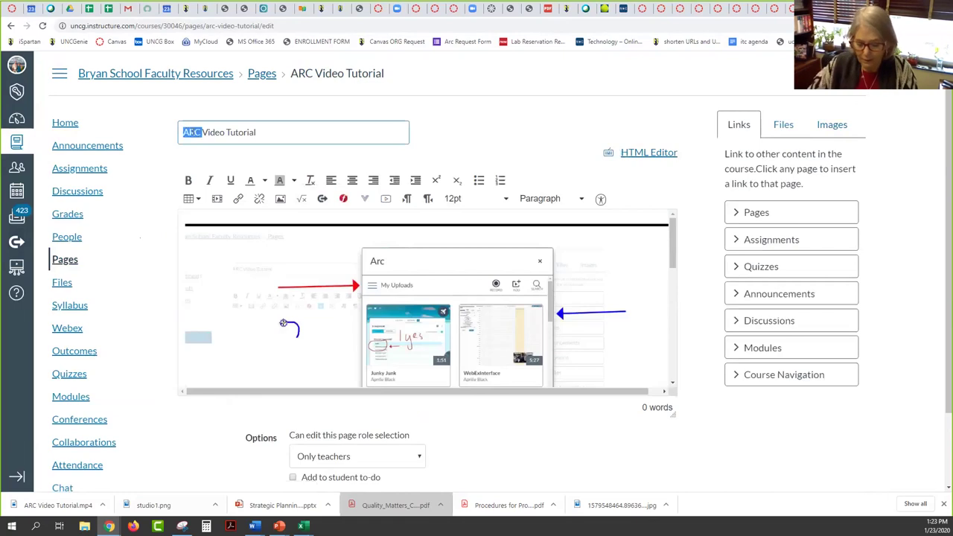
type("Stude")
key("BackSpace")
type("io")
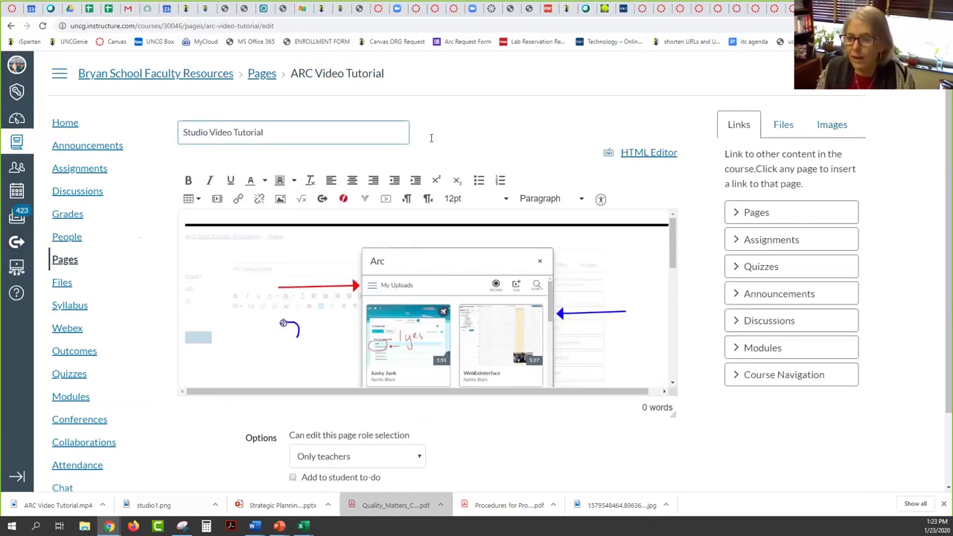
Make blank space above the existing video in the page body, and select the UNCG policies video from Studio for insertion there.
left_click_drag(676, 253, 688, 220)
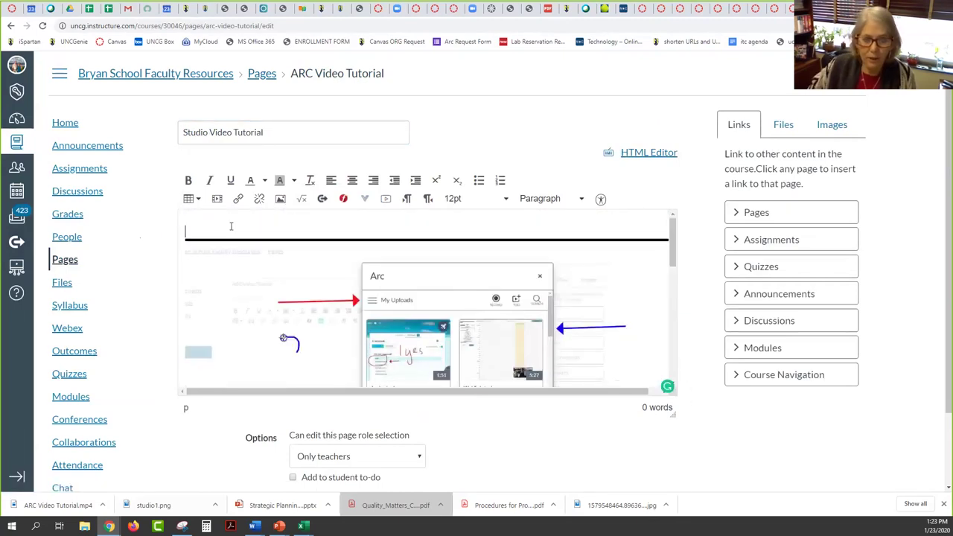
key("Return")
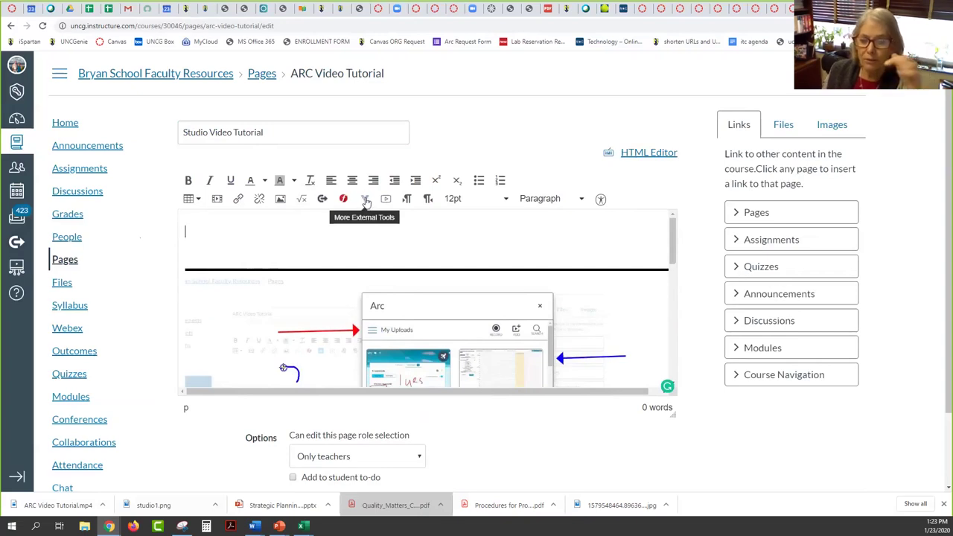
left_click(365, 201)
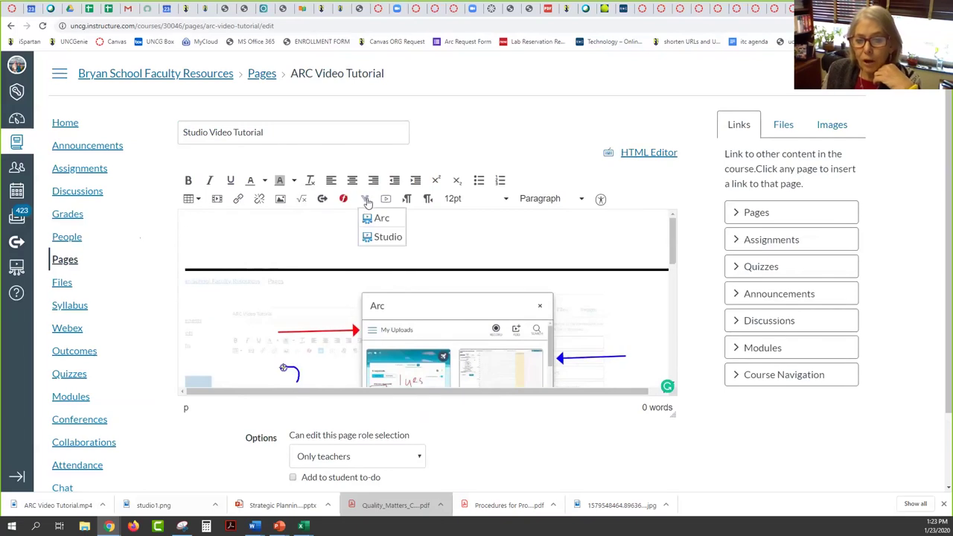
left_click(386, 237)
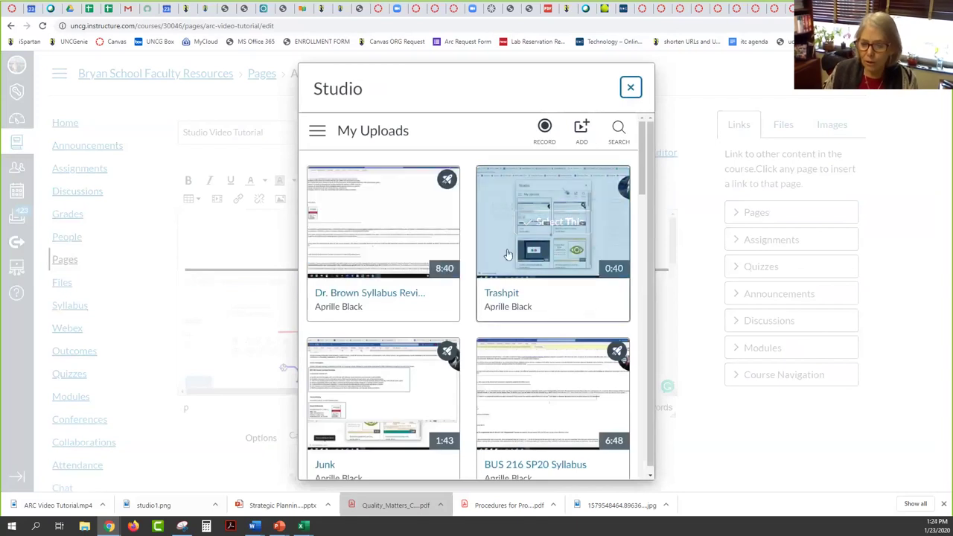
scroll(513, 253, "down", 2)
scroll(515, 253, "down", 5)
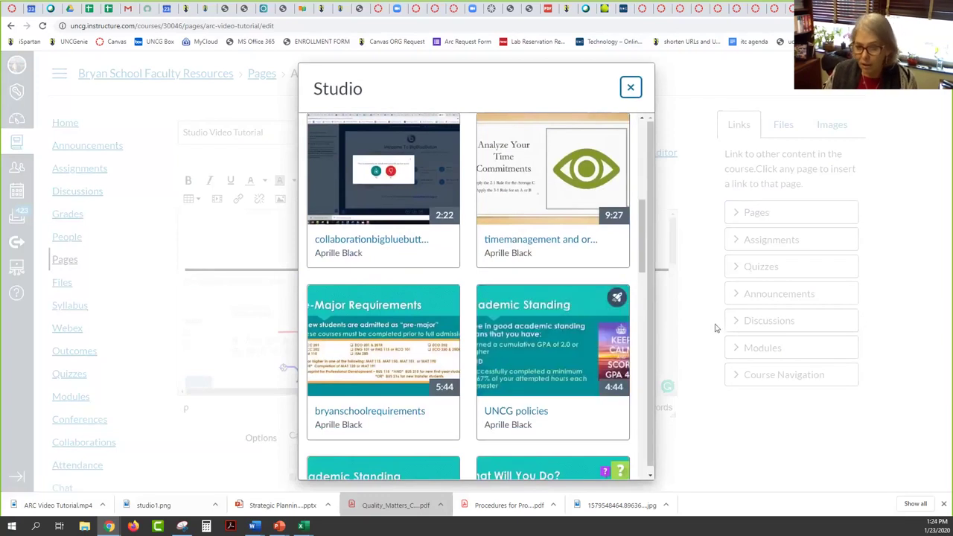
mouse_move(542, 315)
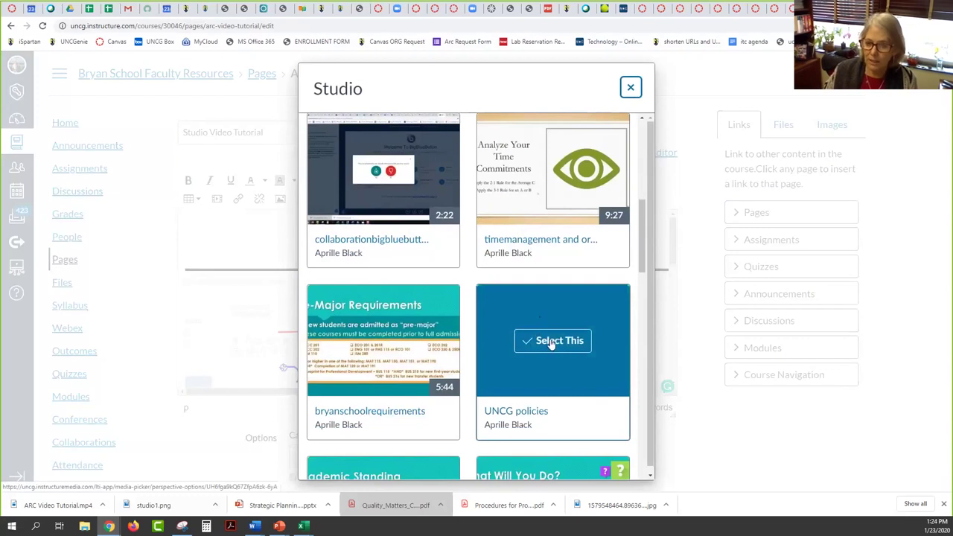
left_click(551, 341)
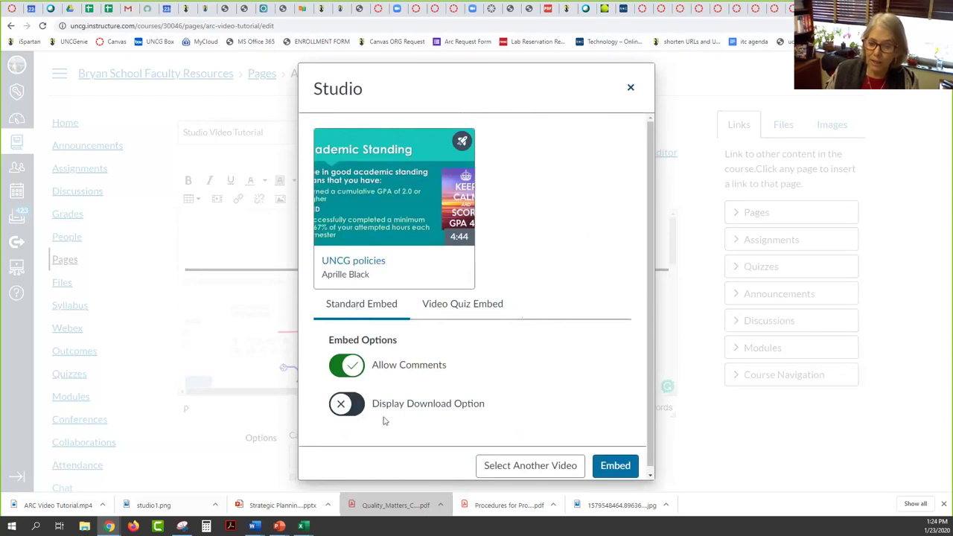
Embed the video as a video quiz, choosing the Policy for Academic Procedures quiz.
left_click(464, 307)
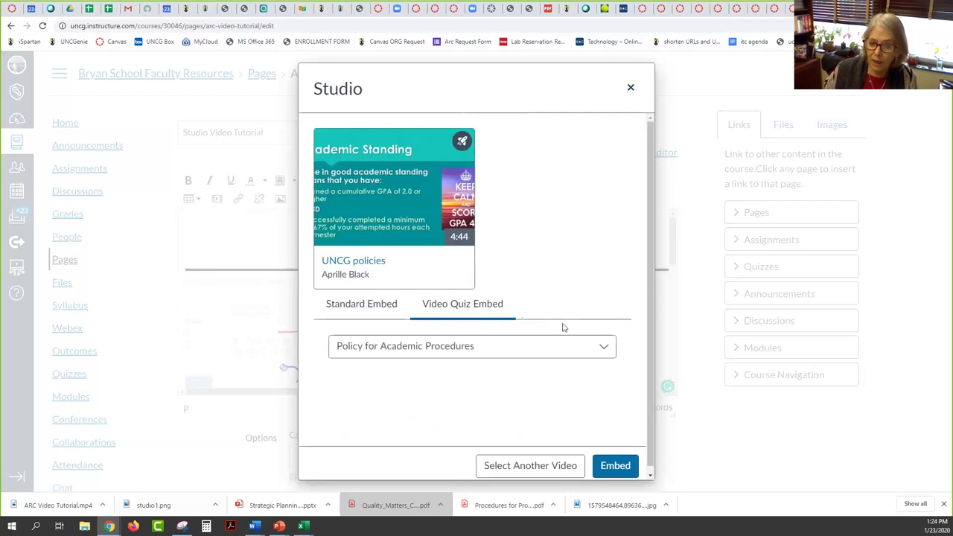
left_click(603, 350)
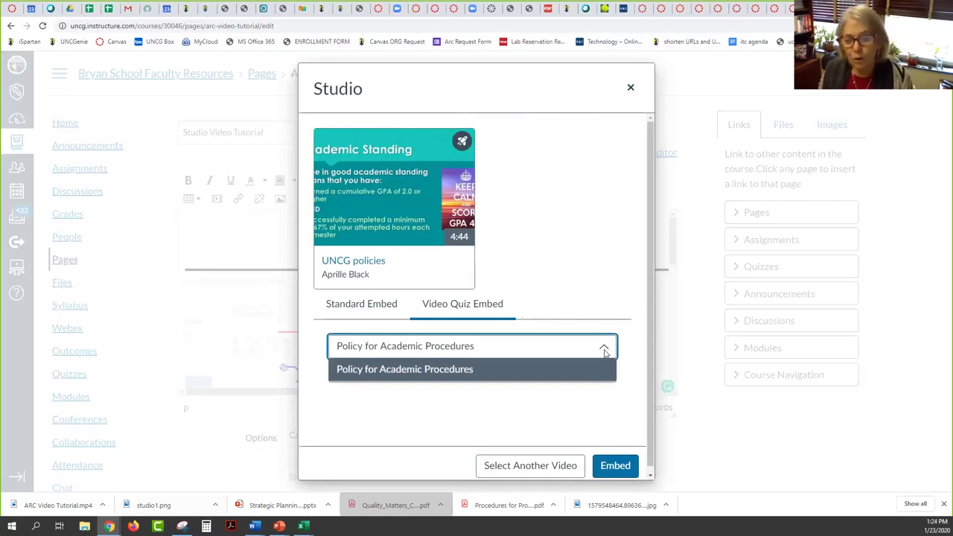
left_click(456, 369)
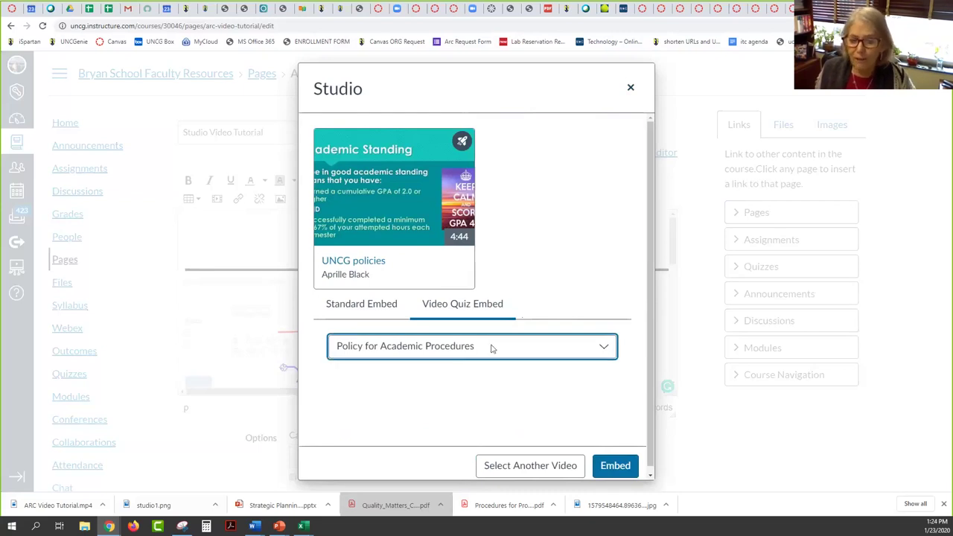
scroll(544, 346, "down", 1)
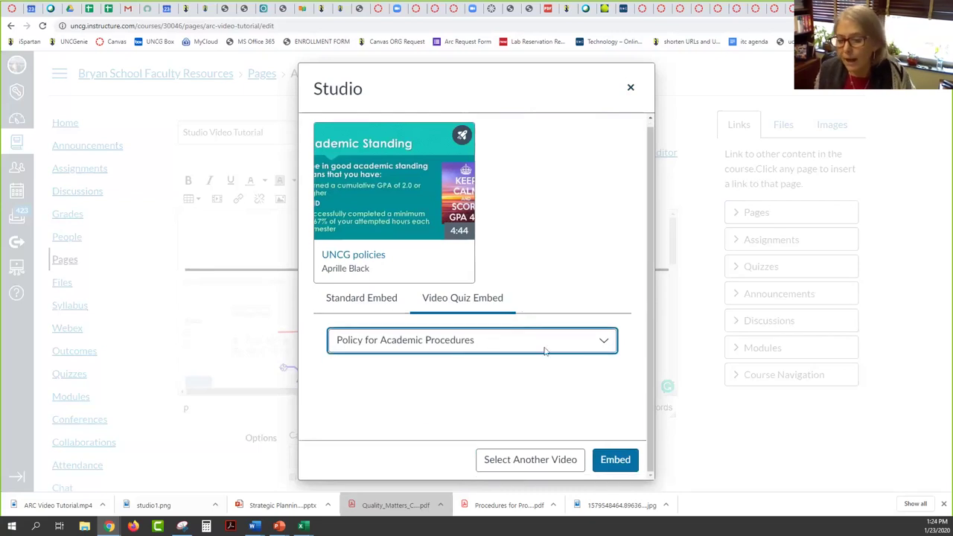
left_click(615, 460)
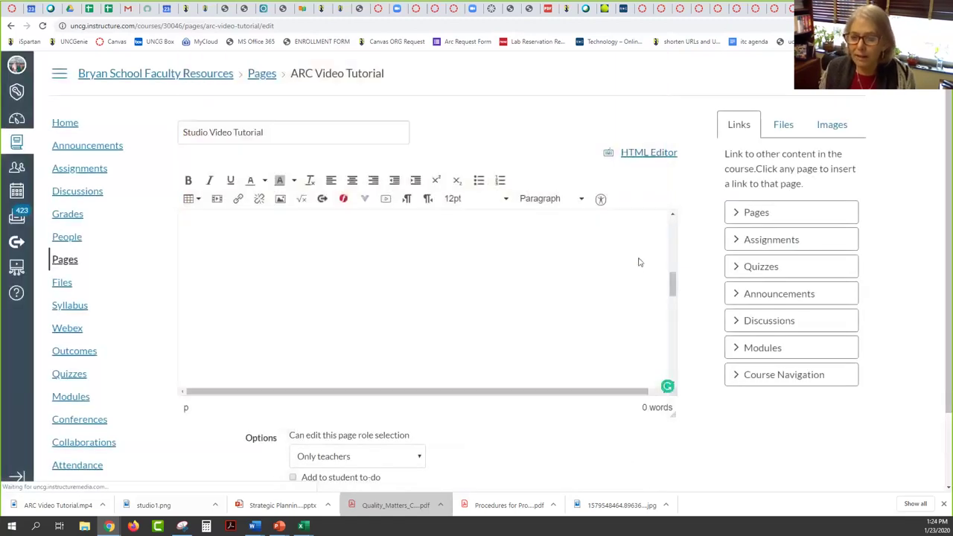
Check the embedded quiz at the beginning of the page body, and save the page.
left_click_drag(673, 286, 712, 245)
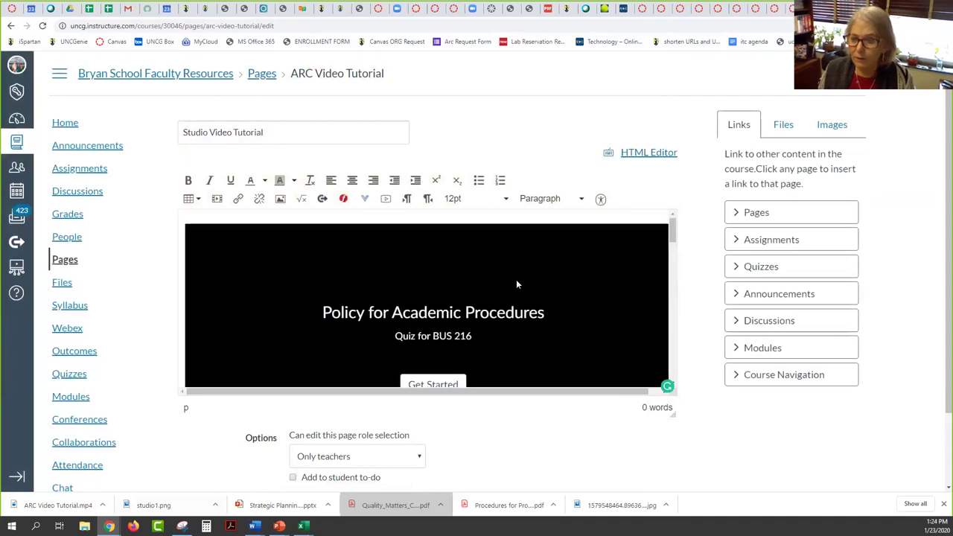
scroll(691, 261, "down", 1)
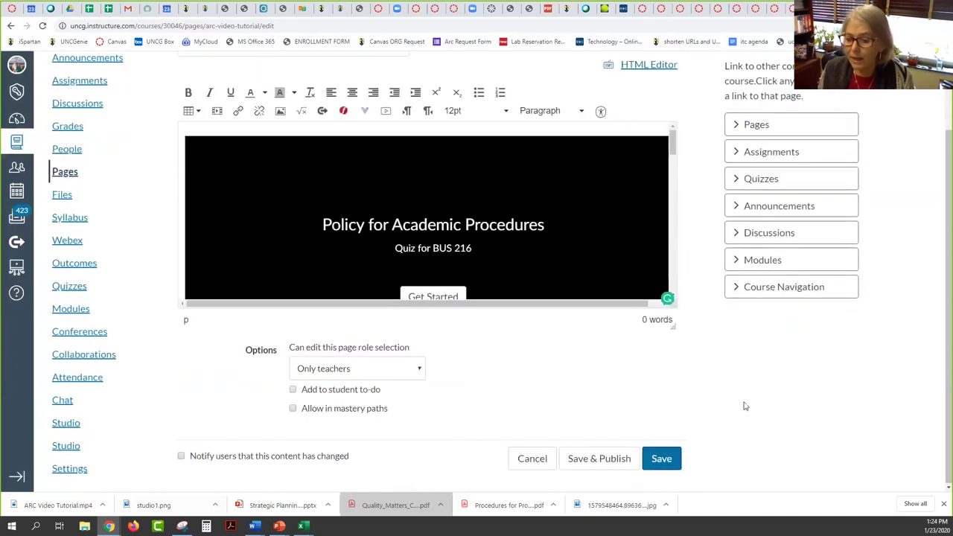
left_click(663, 461)
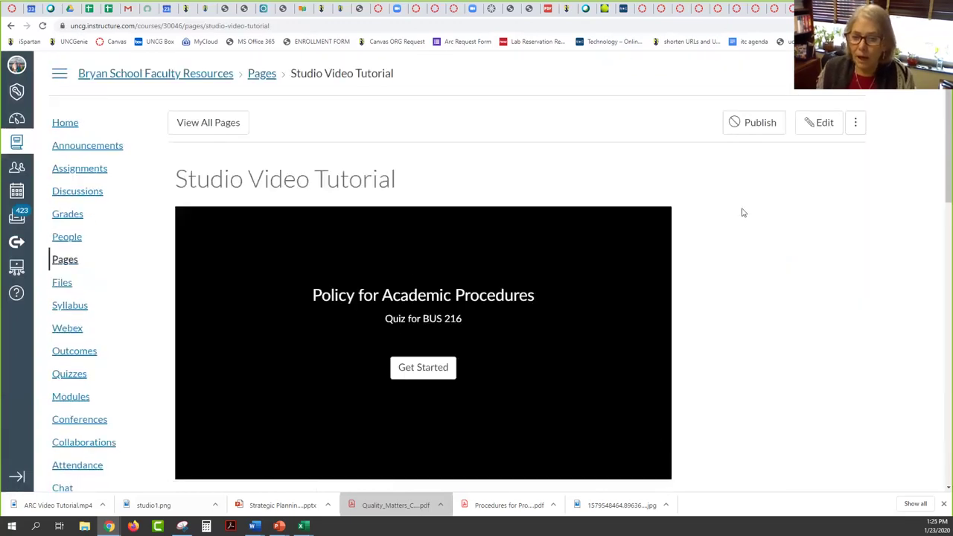
Start the embedded quiz on the saved page, and skip ahead to play the video from 0:55, shortly before the first question.
scroll(633, 223, "down", 2)
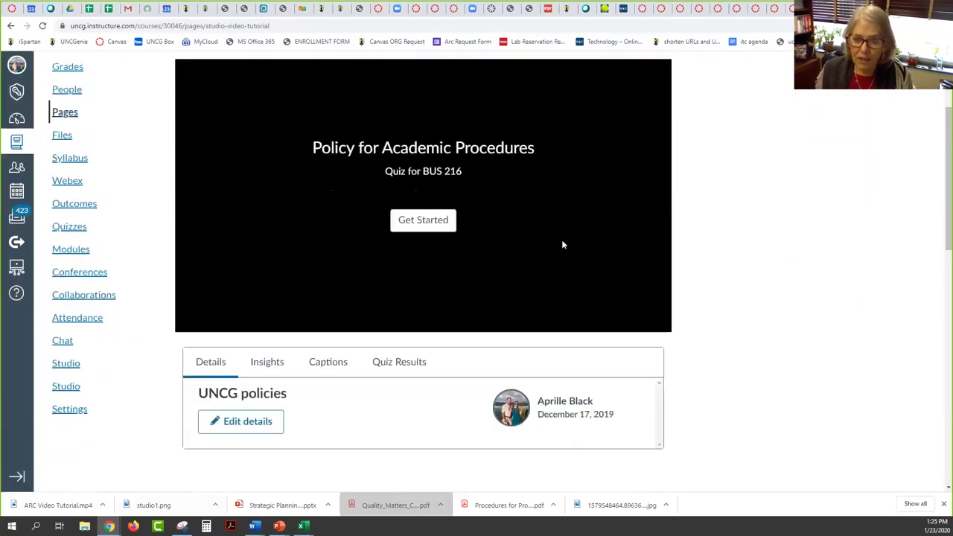
left_click(423, 219)
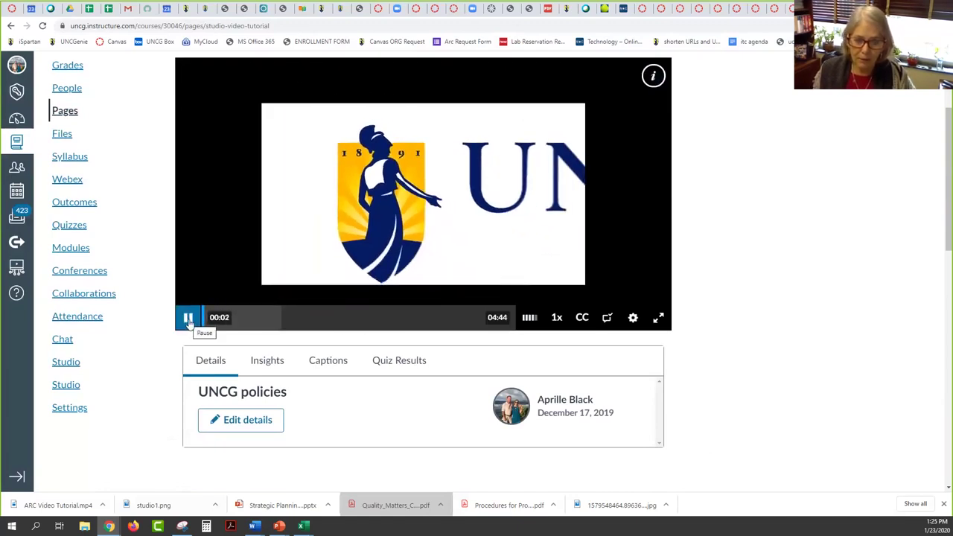
left_click(188, 319)
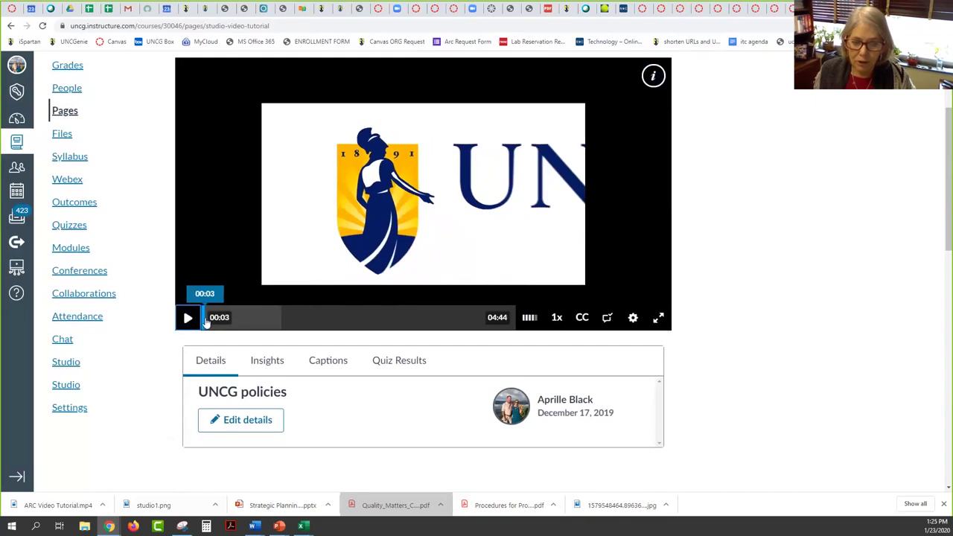
left_click(270, 320)
left_click_drag(271, 320, 263, 320)
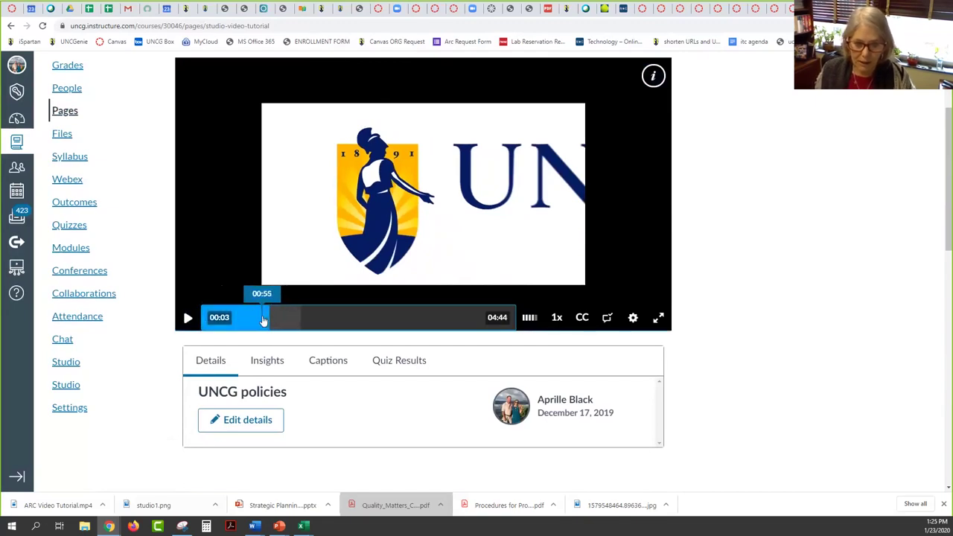
left_click(187, 319)
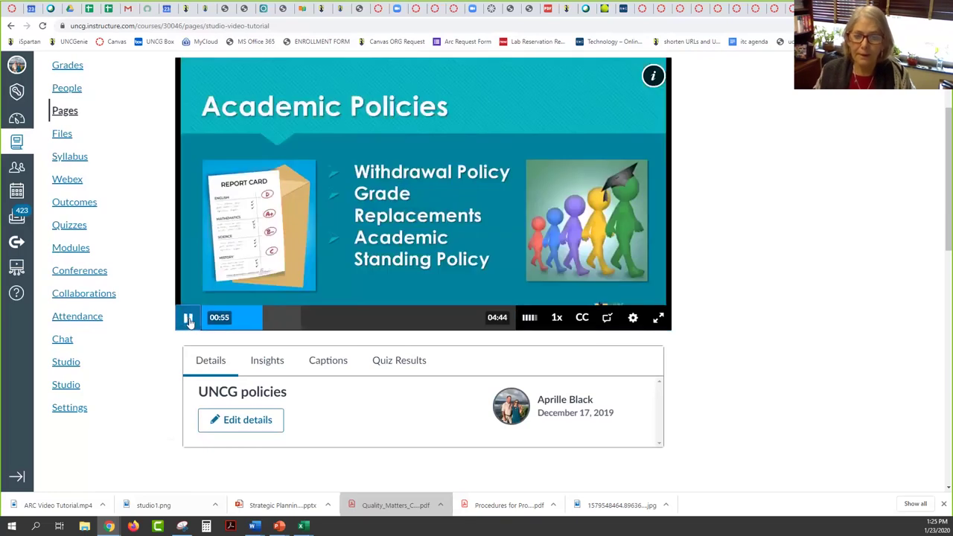
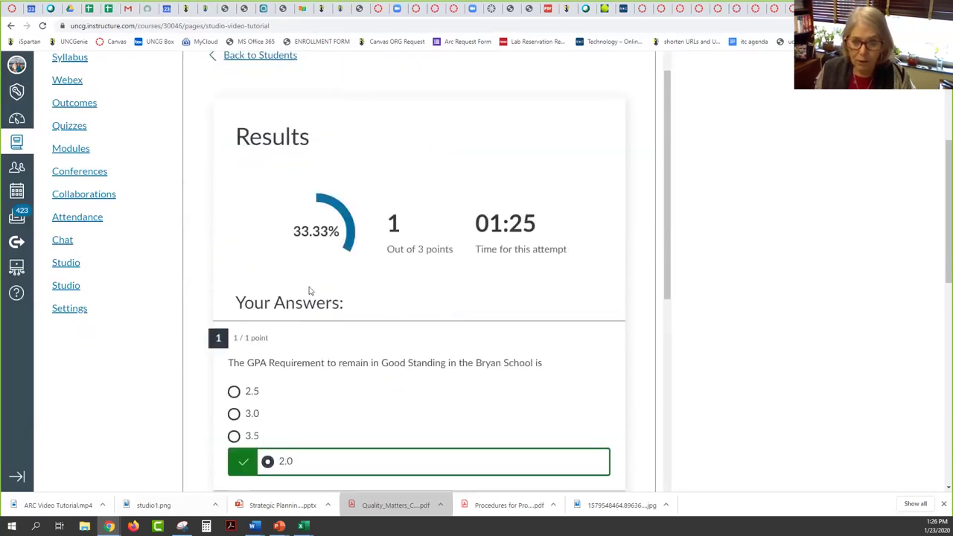
Review the quiz attempt's results, examining the score and the marked answers to all three questions.
scroll(461, 231, "down", 2)
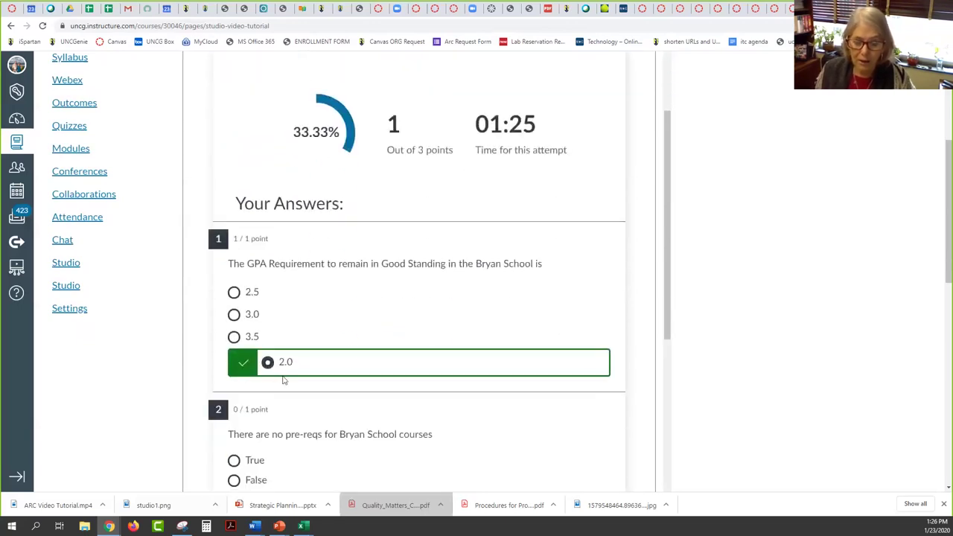
scroll(481, 259, "down", 5)
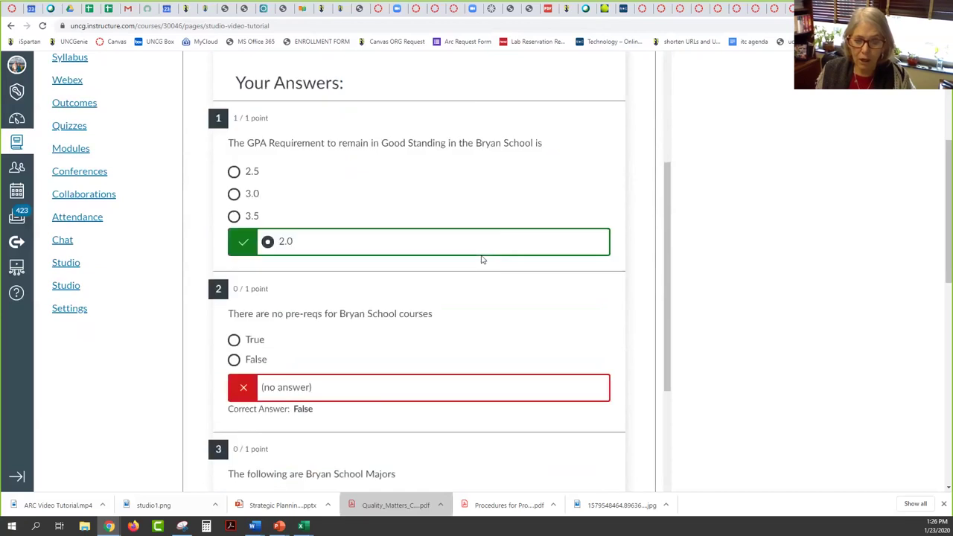
scroll(481, 260, "down", 5)
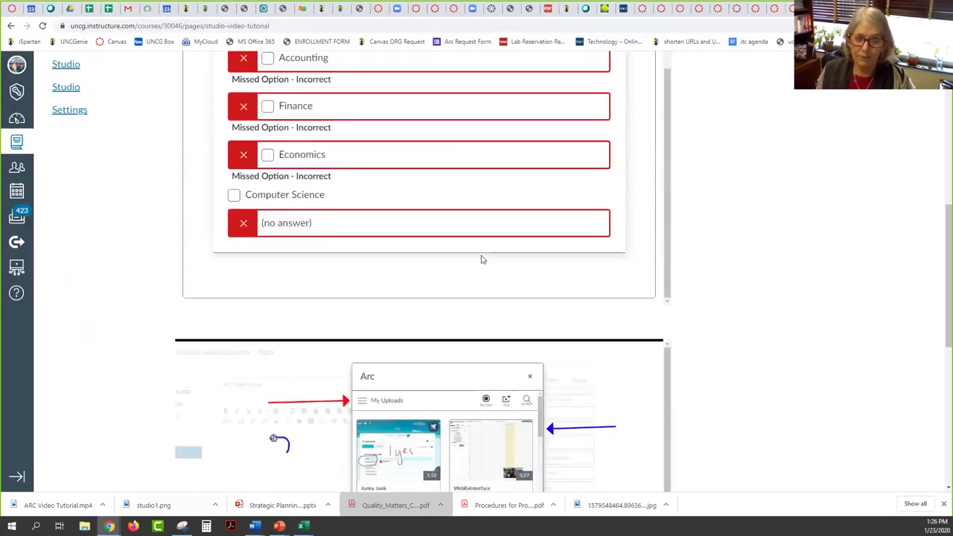
scroll(481, 260, "up", 10)
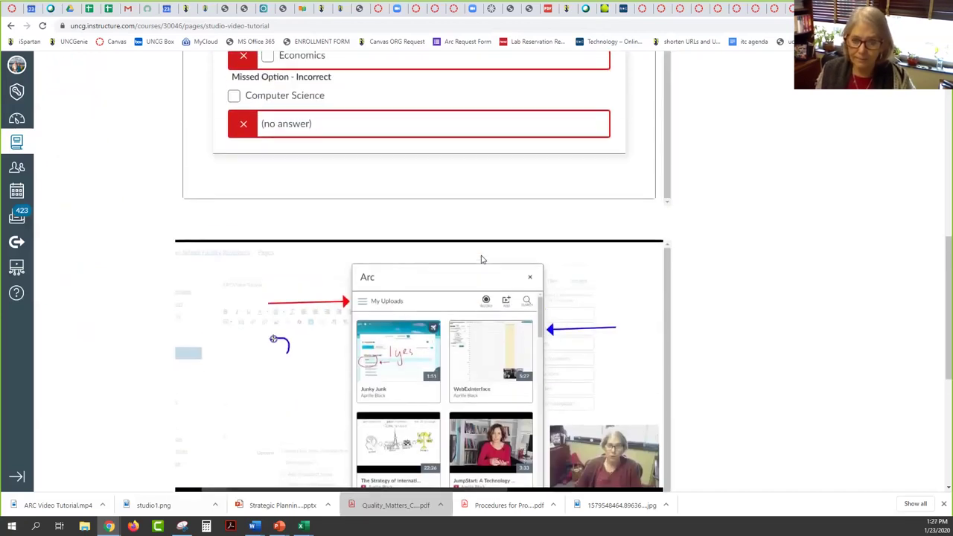
scroll(481, 260, "up", 8)
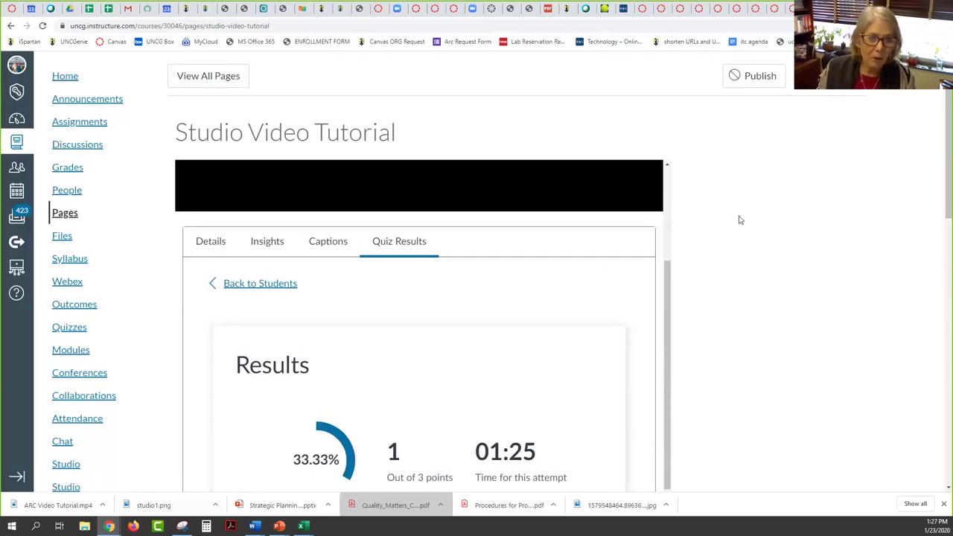
scroll(738, 216, "up", 2)
scroll(117, 230, "down", 2)
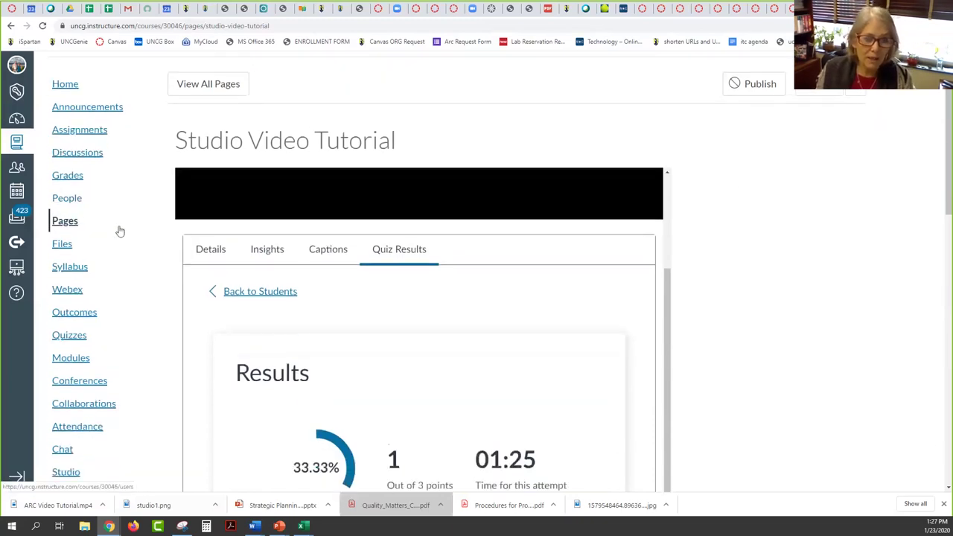
Create a new assignment in the course and name it Policy Video Quiz.
scroll(126, 271, "up", 2)
scroll(129, 269, "down", 1)
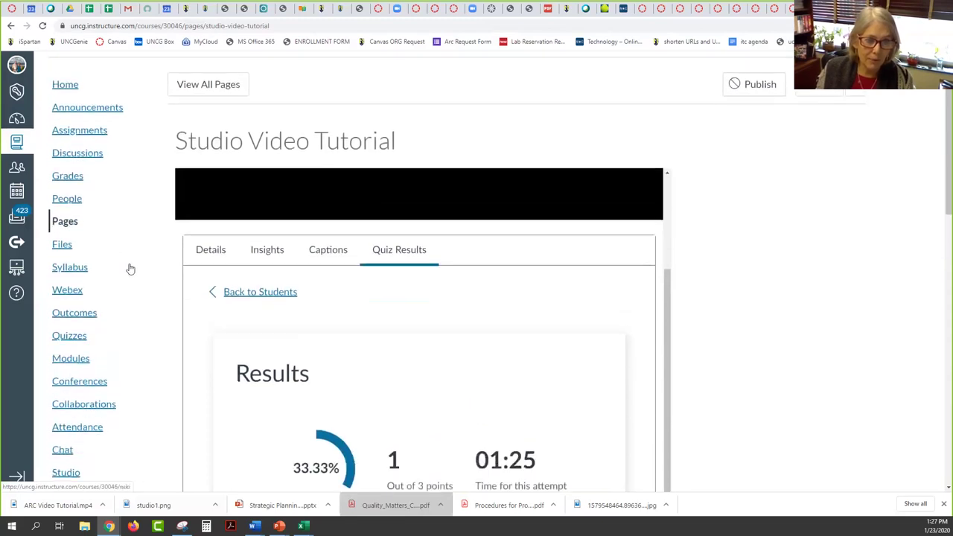
scroll(129, 268, "up", 1)
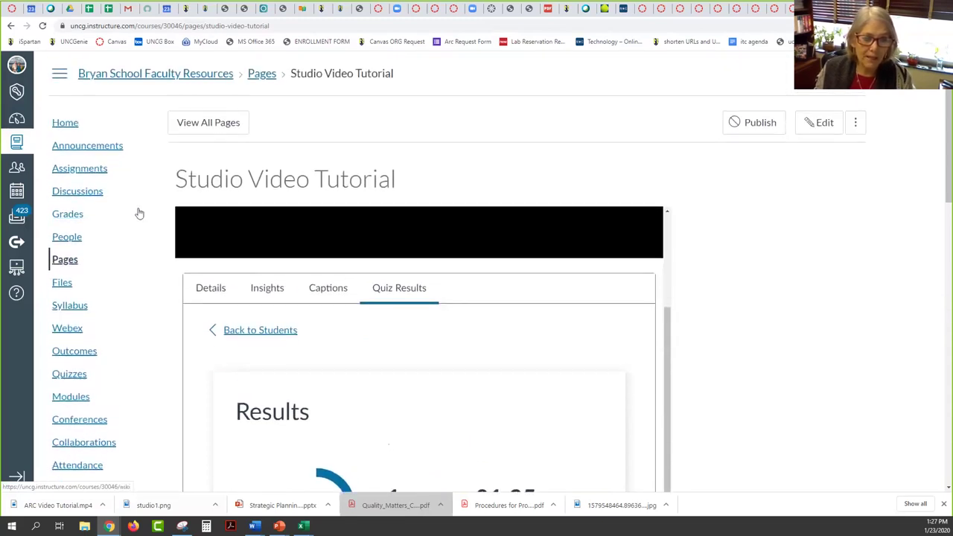
left_click(91, 172)
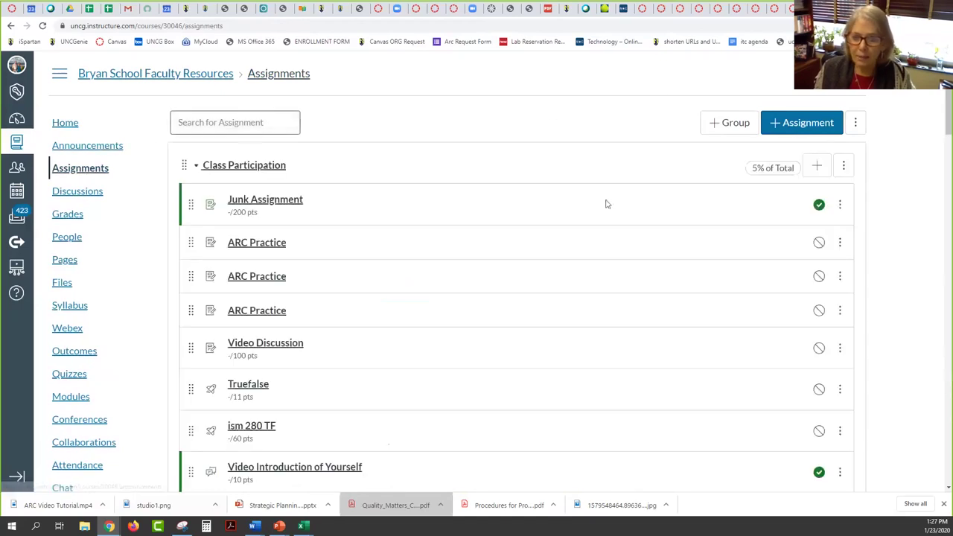
left_click(799, 125)
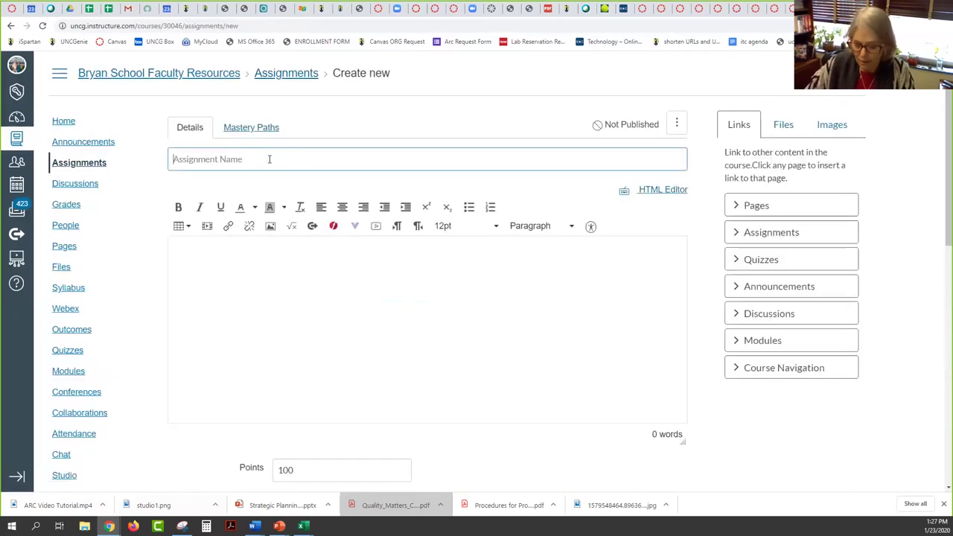
left_click(270, 159)
type("Ppoli")
key("BackSpace")
key("BackSpace")
type("olicy Video Quiz")
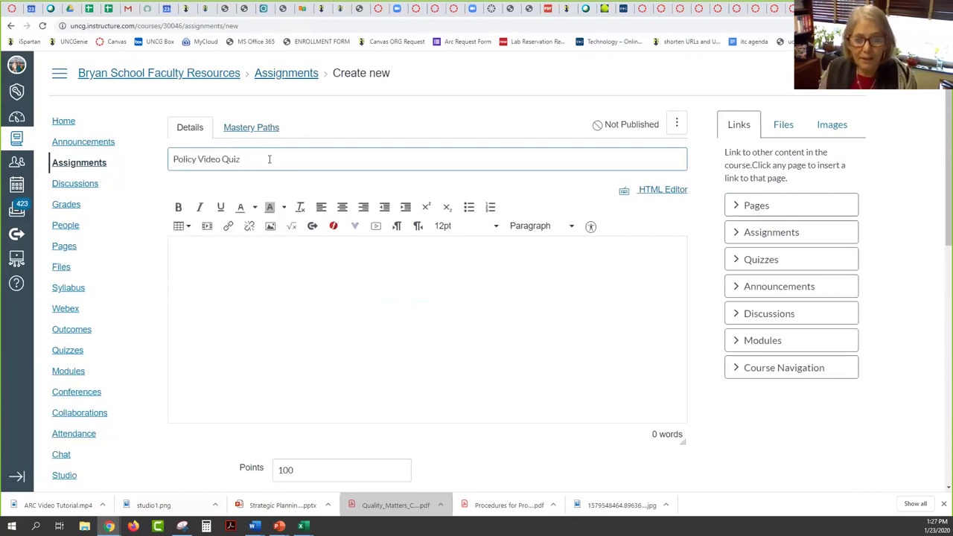
left_click(394, 263)
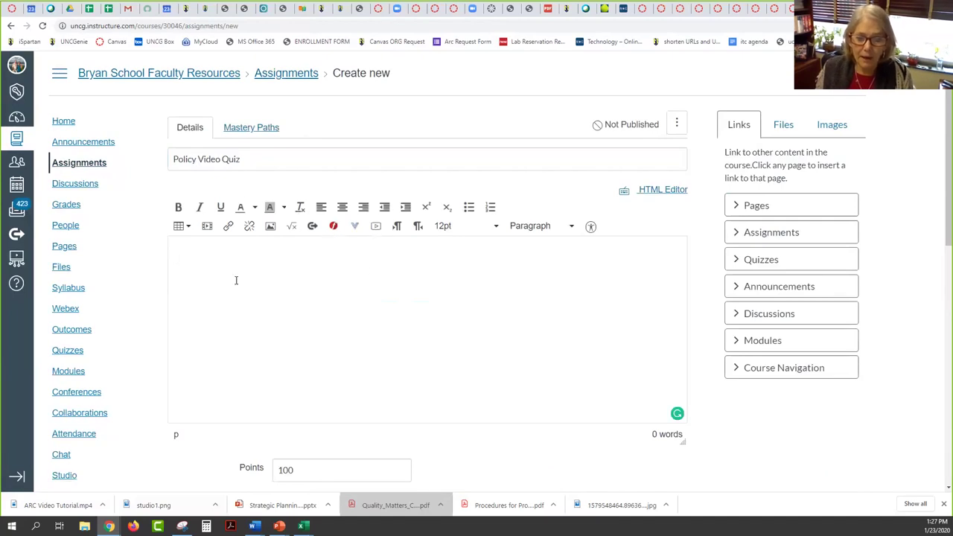
left_click(356, 227)
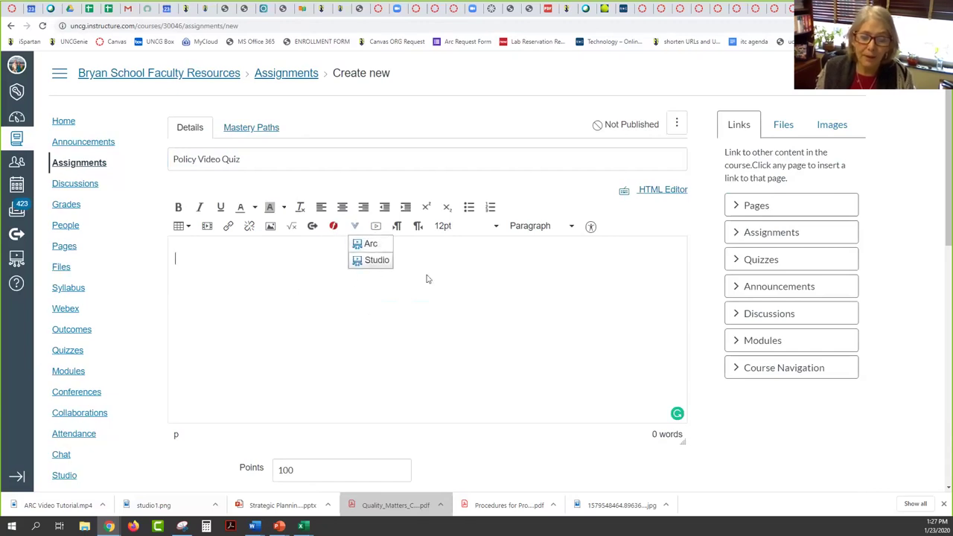
left_click(483, 291)
Set the assignment's submission type to External Tool, trying No Submission along the way.
scroll(312, 294, "down", 3)
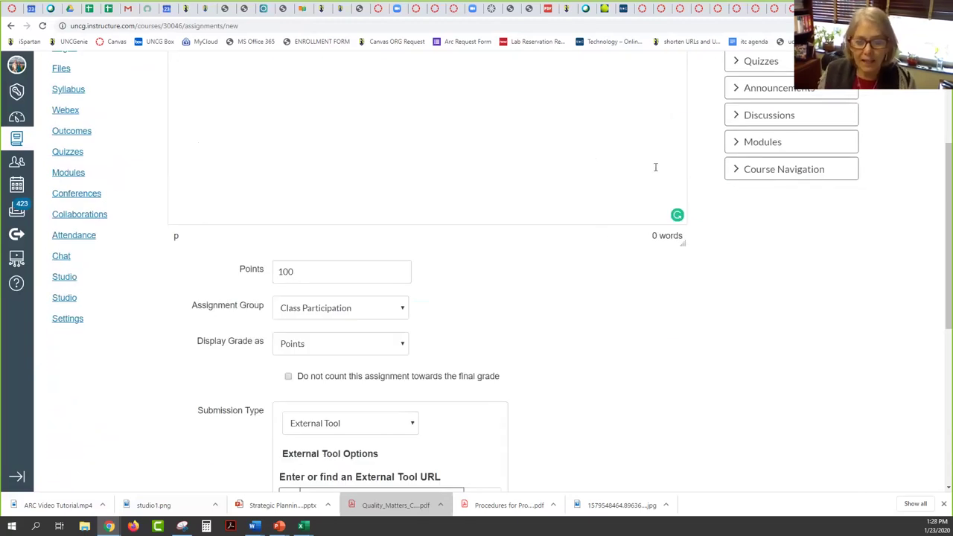
scroll(572, 224, "down", 2)
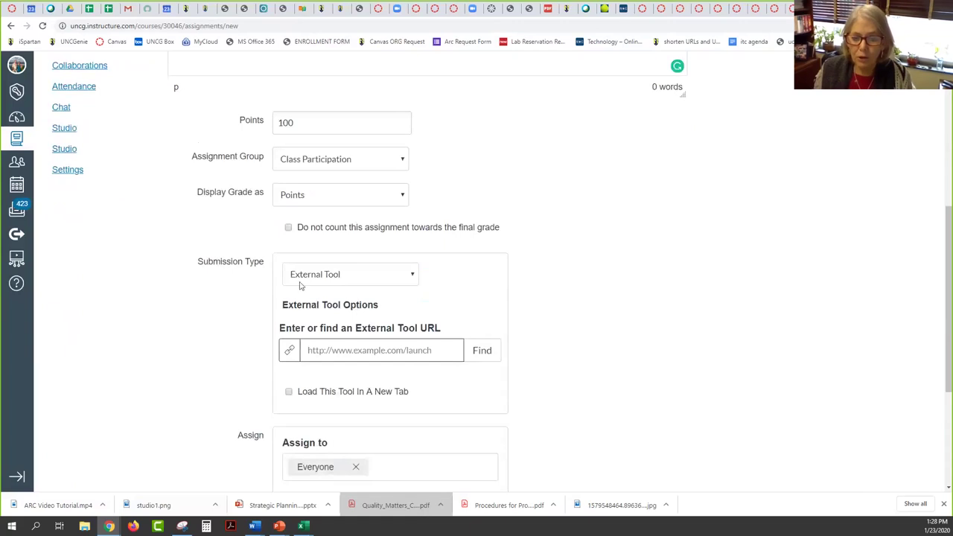
left_click(411, 276)
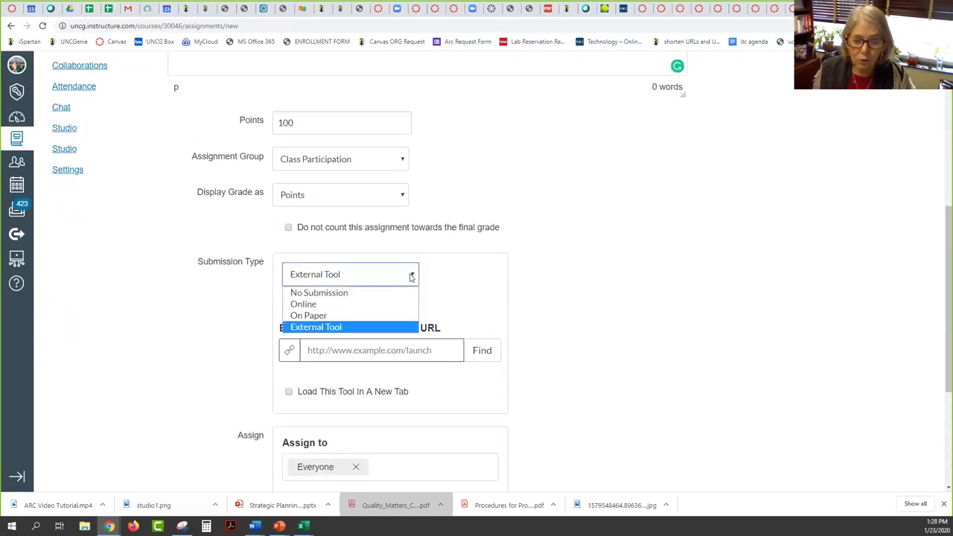
left_click(313, 328)
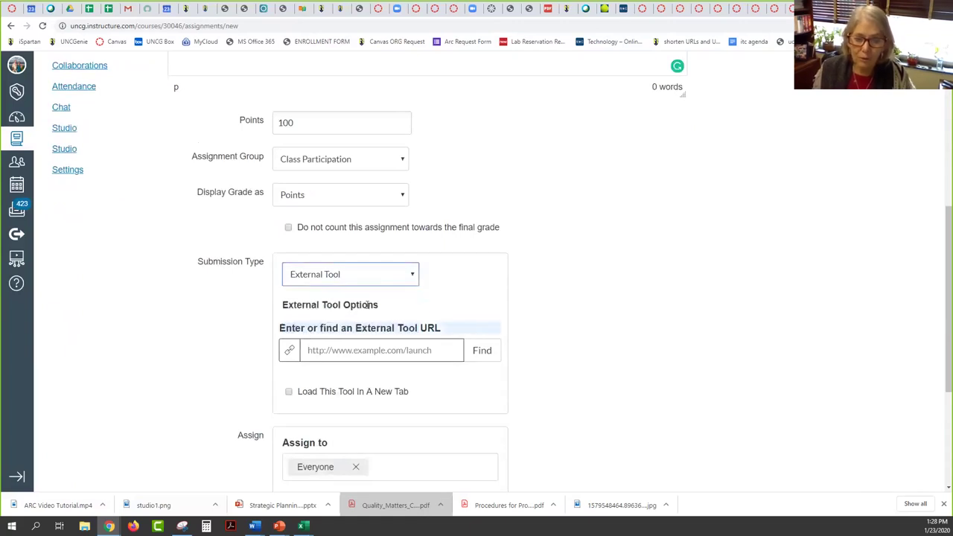
left_click(402, 275)
left_click(336, 293)
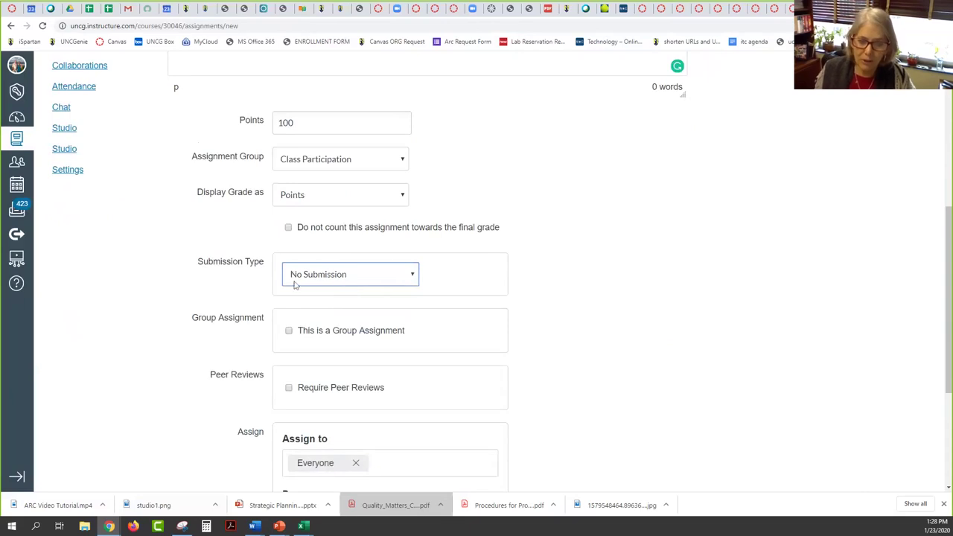
left_click(414, 277)
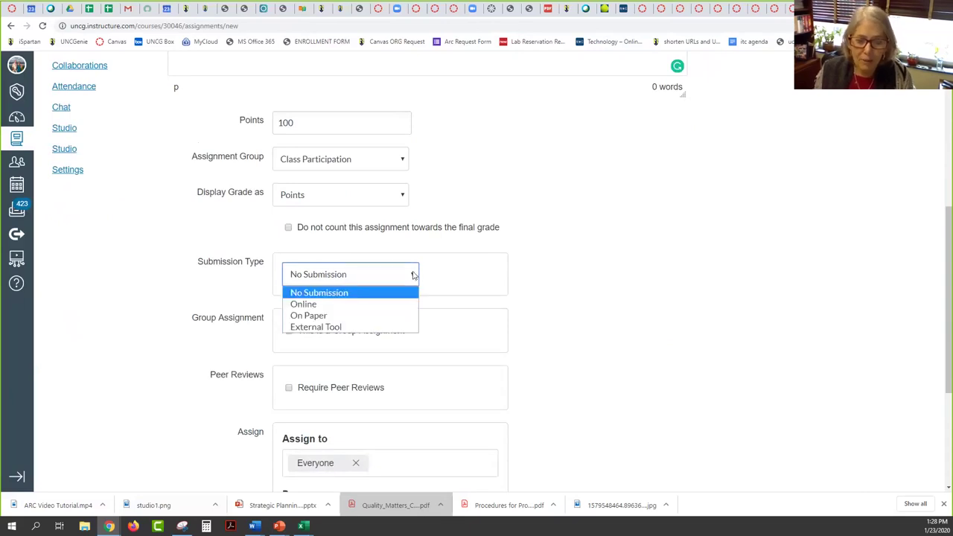
left_click(316, 328)
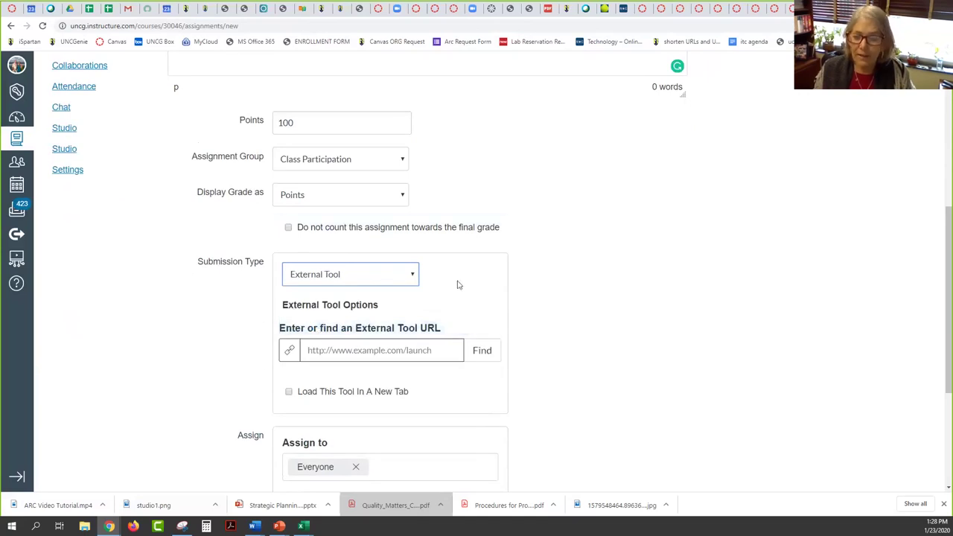
Find Studio among the external tools, and select the UNCG policies video from the uploads.
left_click(486, 355)
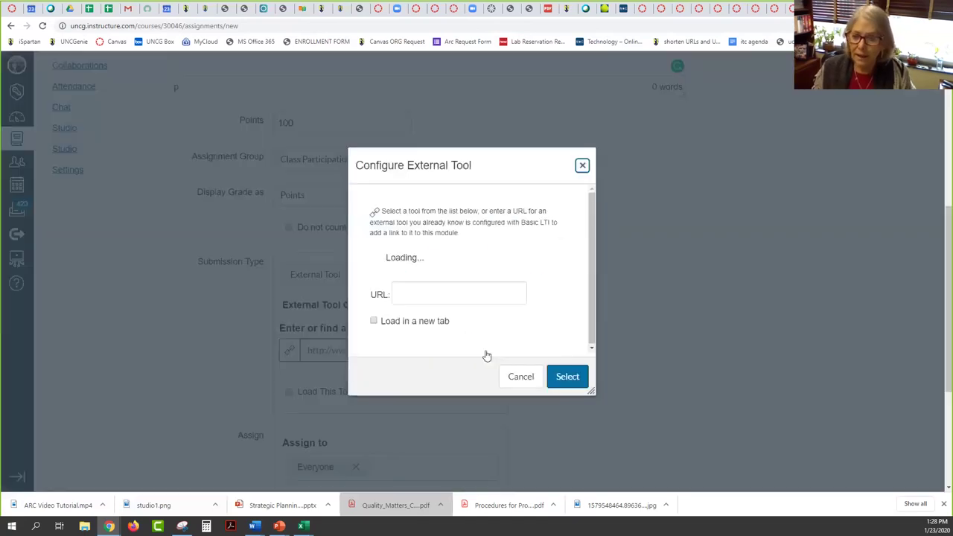
left_click_drag(562, 282, 550, 371)
left_click(405, 325)
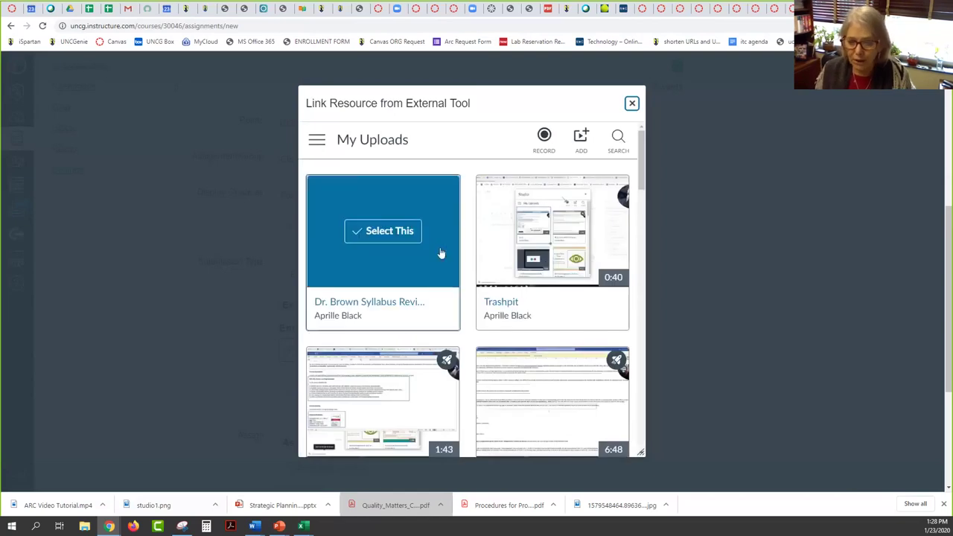
scroll(419, 268, "down", 3)
scroll(419, 268, "down", 4)
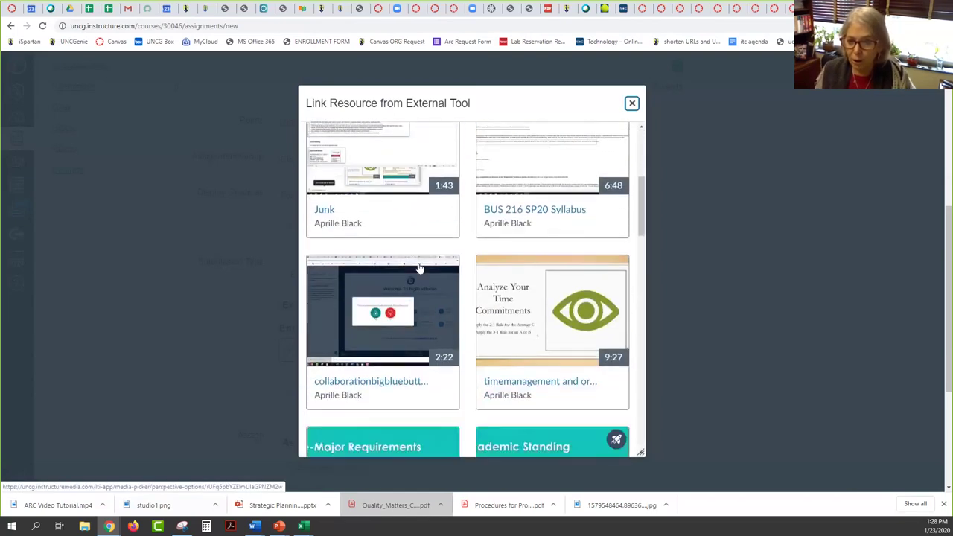
mouse_move(577, 278)
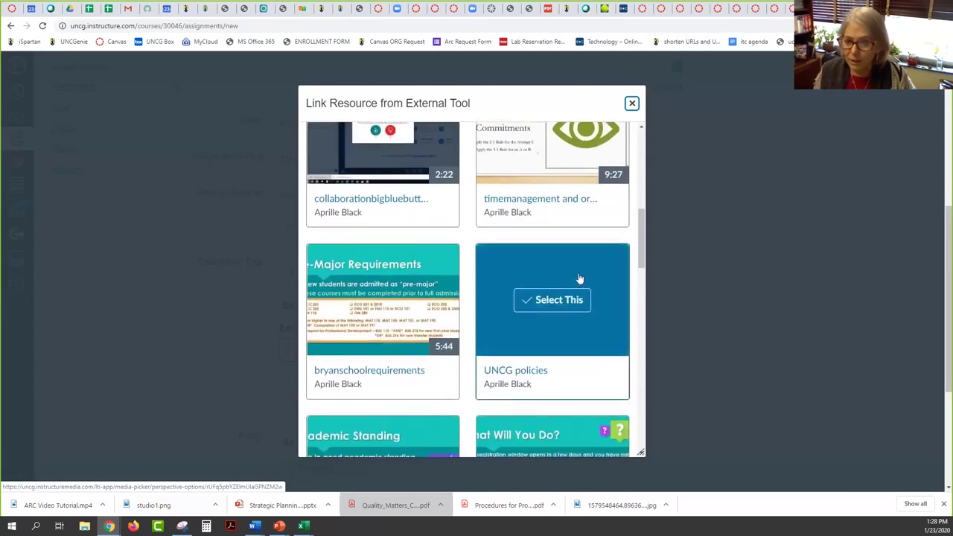
left_click(558, 301)
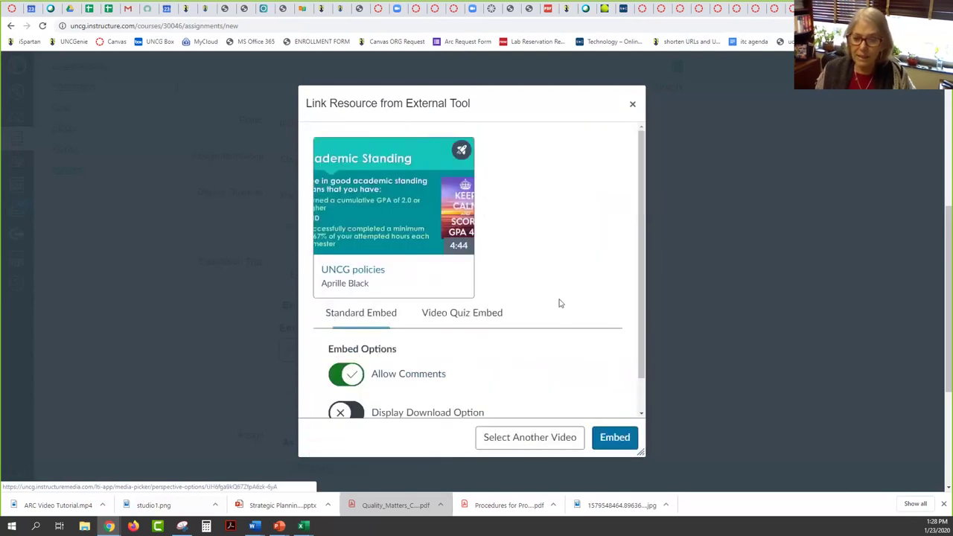
Embed the video as a video quiz with Policy for Academic Procedures, and confirm Studio as the assignment's external tool.
left_click(467, 313)
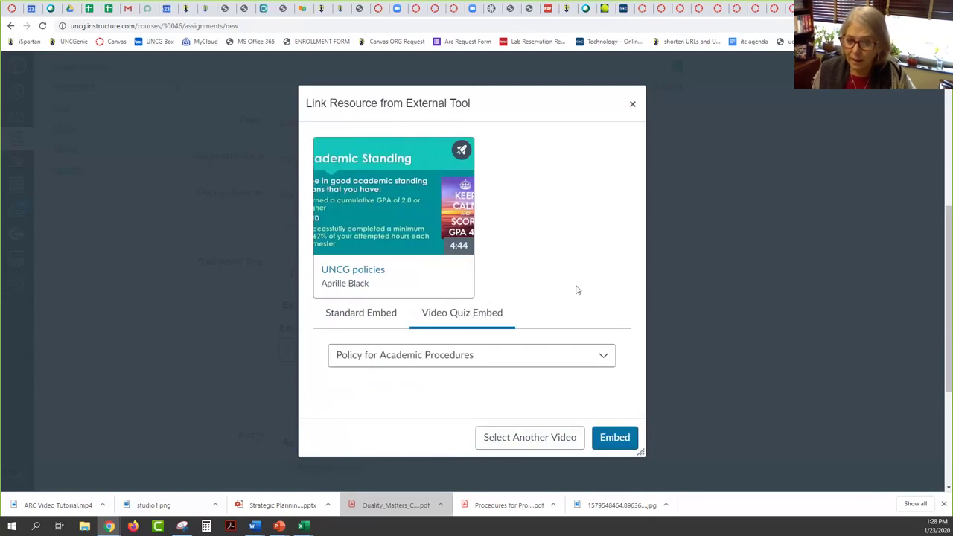
scroll(603, 275, "down", 2)
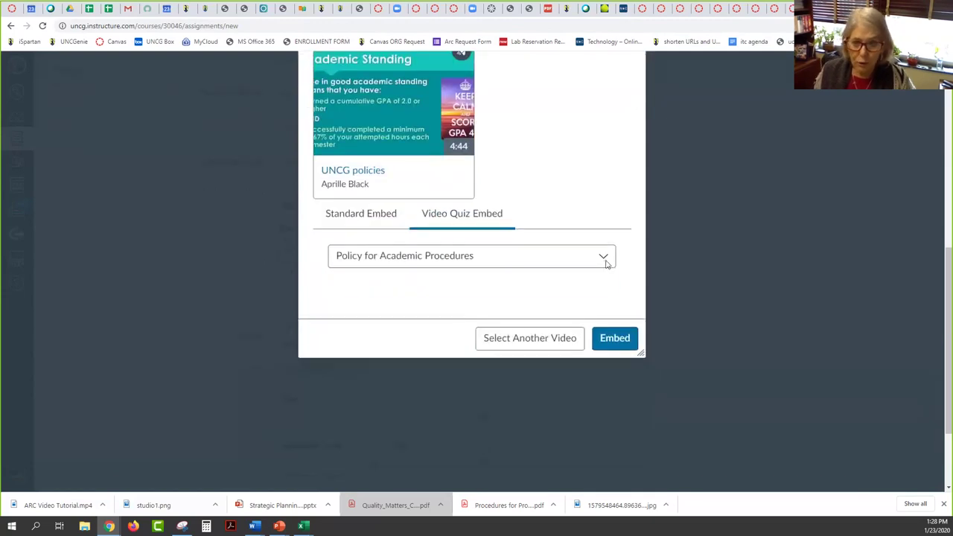
left_click(605, 263)
left_click(543, 279)
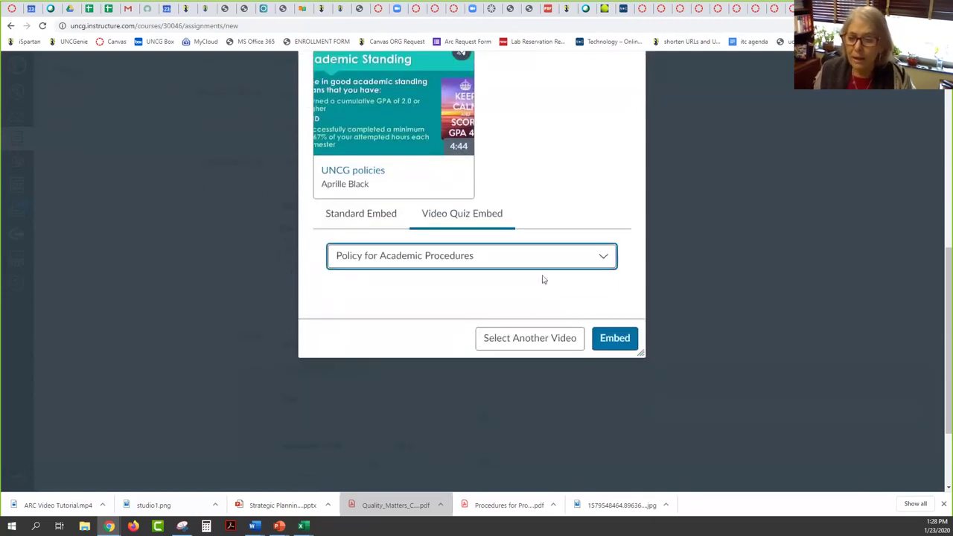
left_click(615, 338)
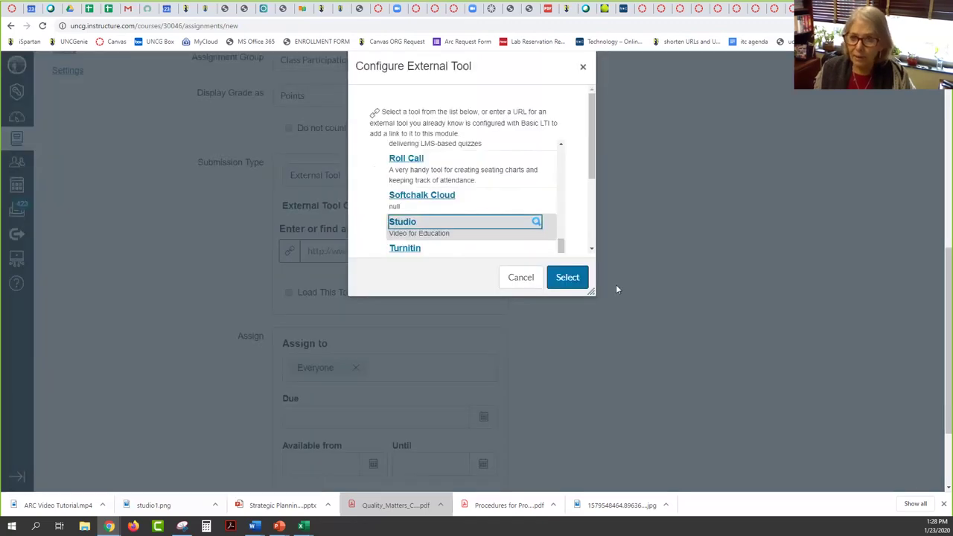
left_click(573, 283)
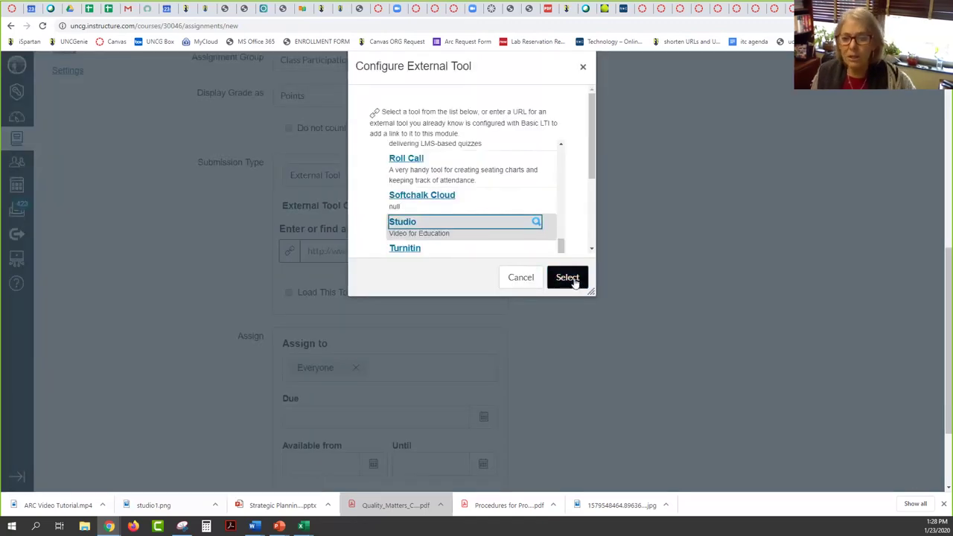
left_click(574, 279)
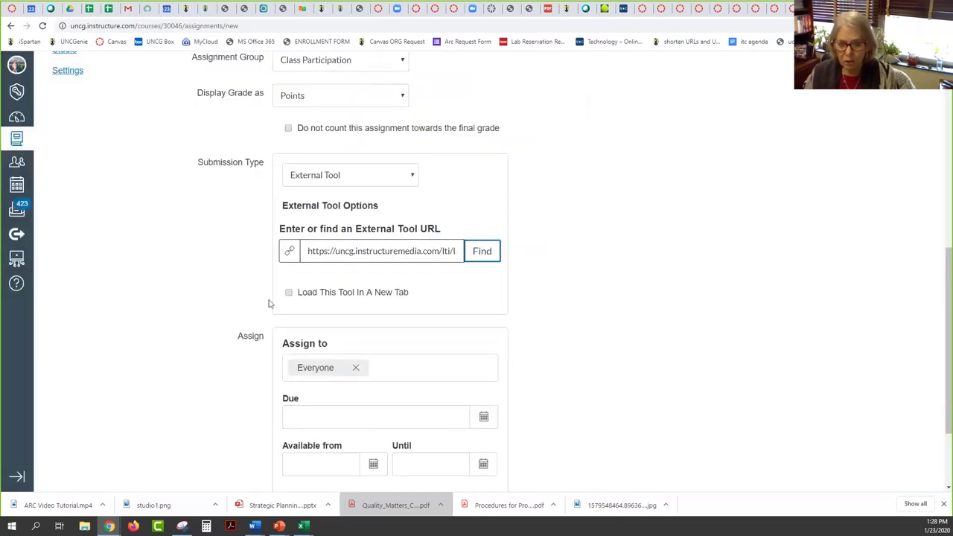
Enter "Please watch the video and complete the embedded quiz" as the assignment description.
scroll(647, 294, "up", 4)
scroll(647, 298, "up", 2)
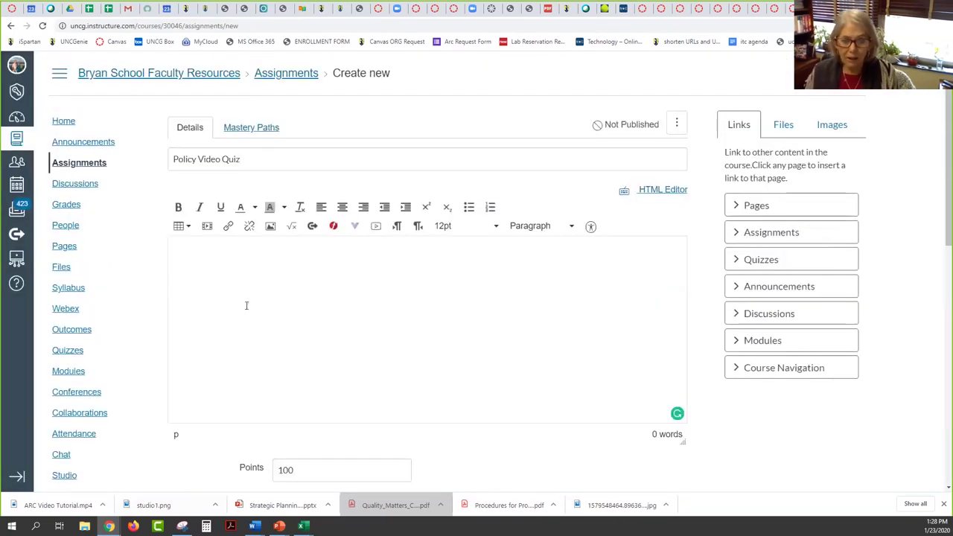
type("Please watch the video and comp")
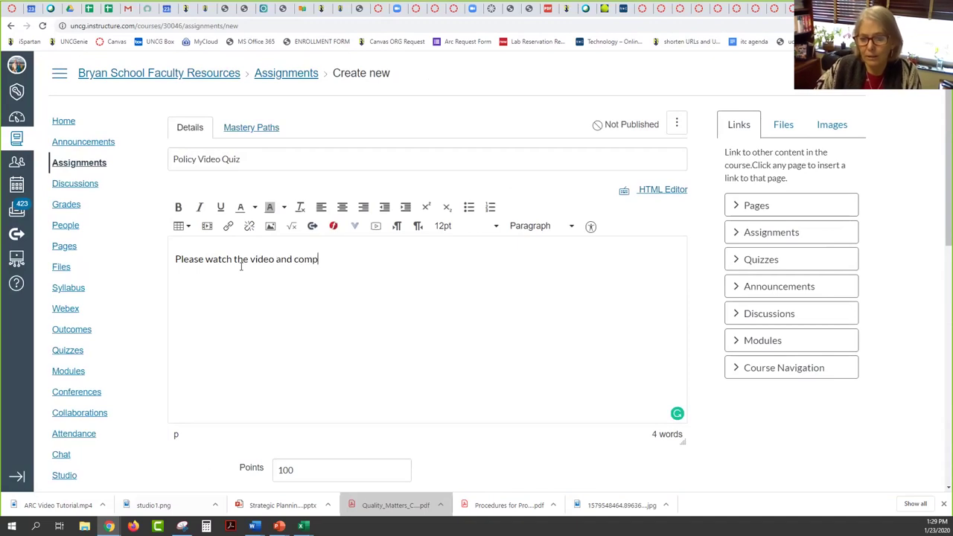
type("let ee the qu")
key("BackSpace")
key("BackSpace")
type("embedded quiz")
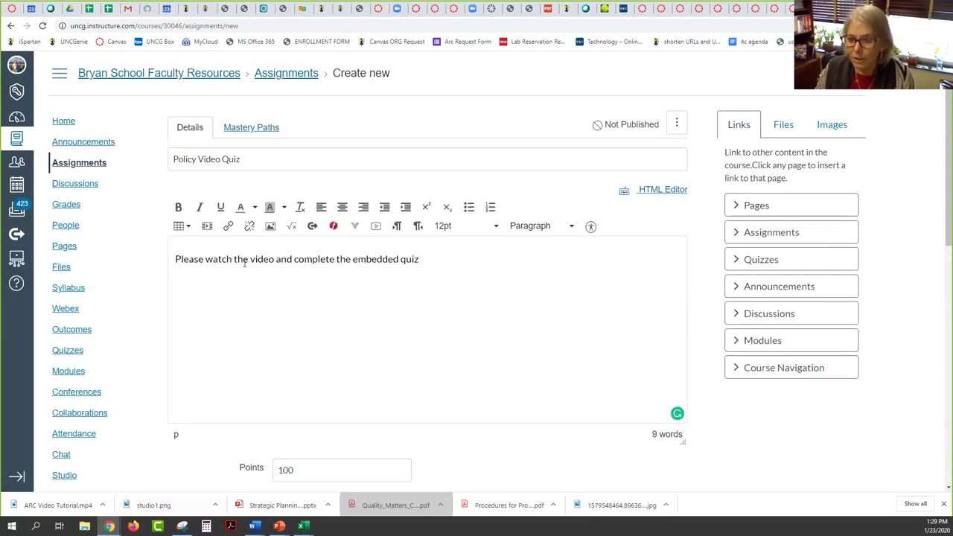
Save the assignment without publishing it, and check the embedded quiz on its page.
scroll(620, 305, "down", 7)
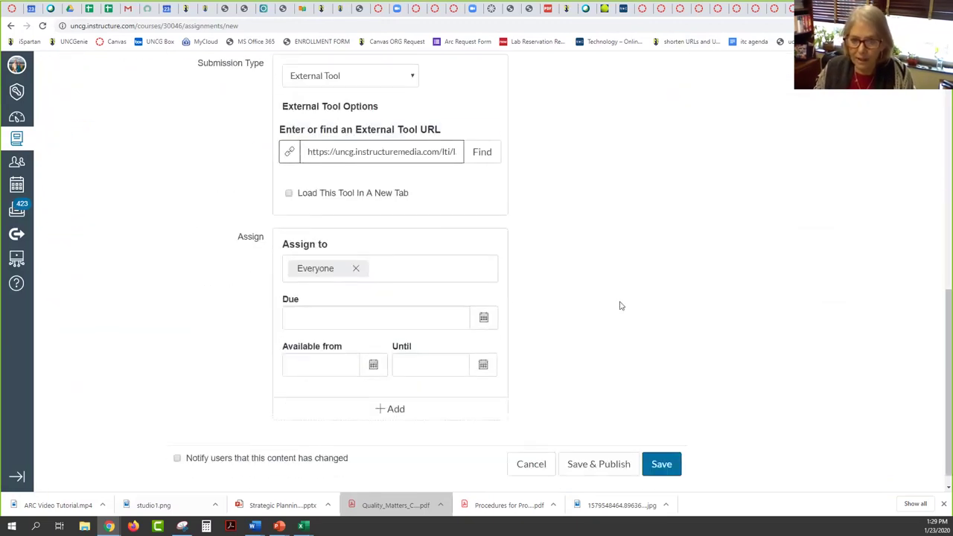
scroll(670, 304, "down", 1)
left_click(670, 450)
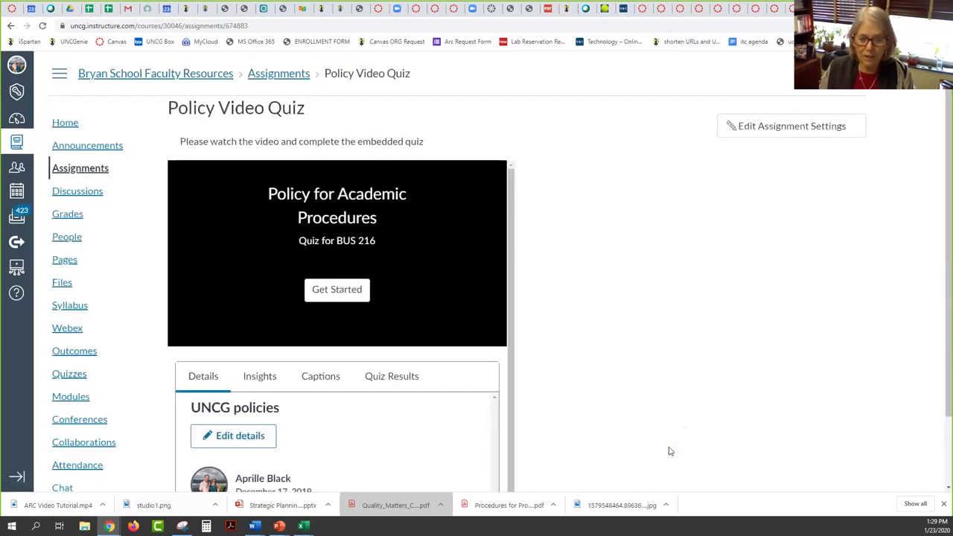
scroll(625, 339, "down", 1)
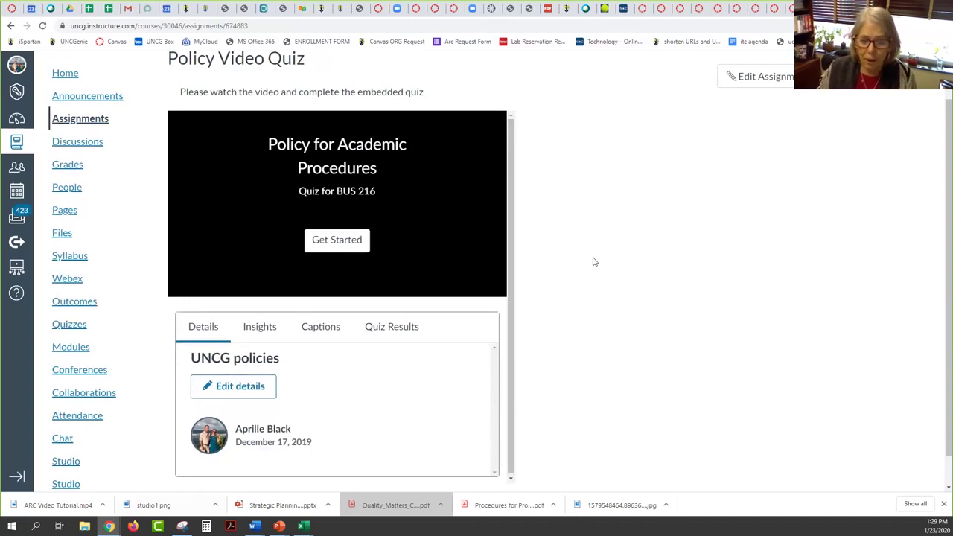
scroll(593, 258, "up", 1)
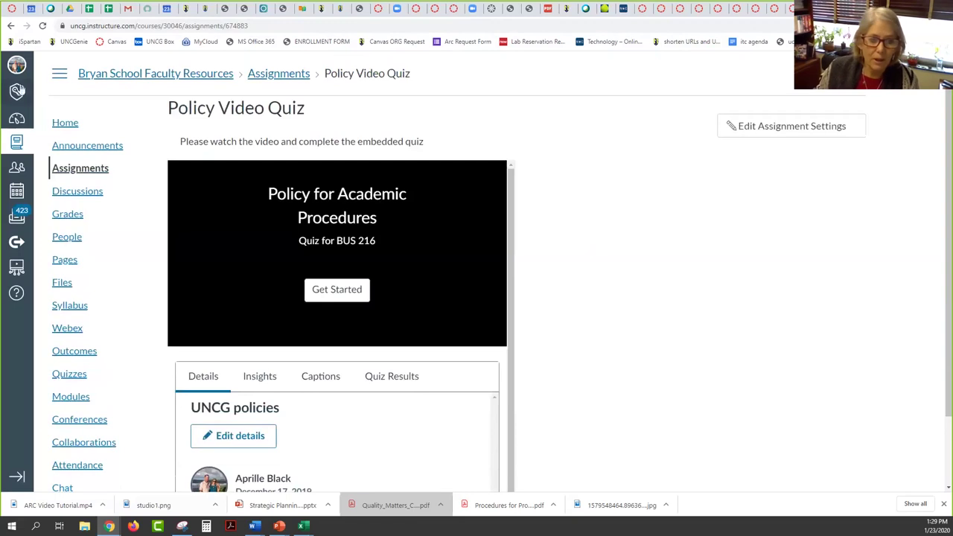
Examine the Policy Video Quiz column for all students in the course gradebook.
left_click(68, 214)
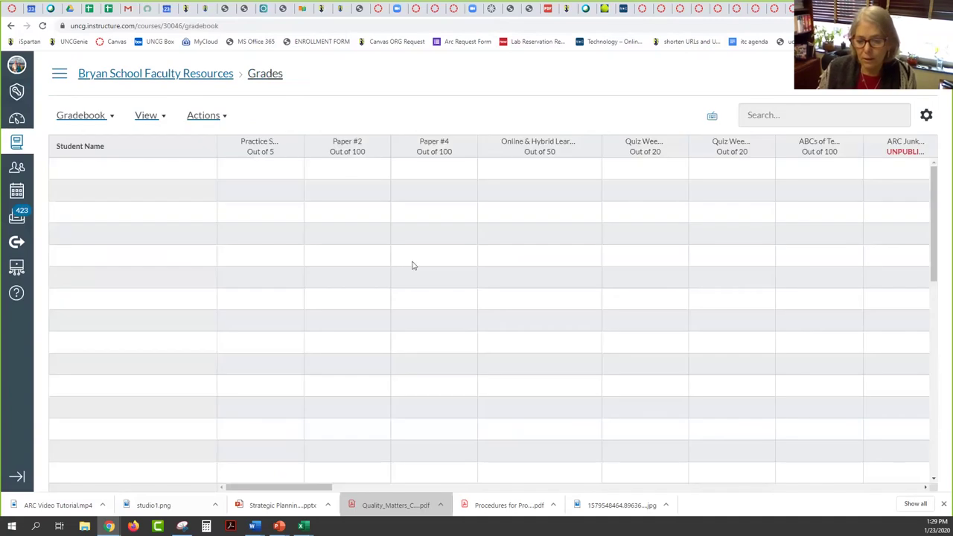
left_click_drag(316, 488, 694, 419)
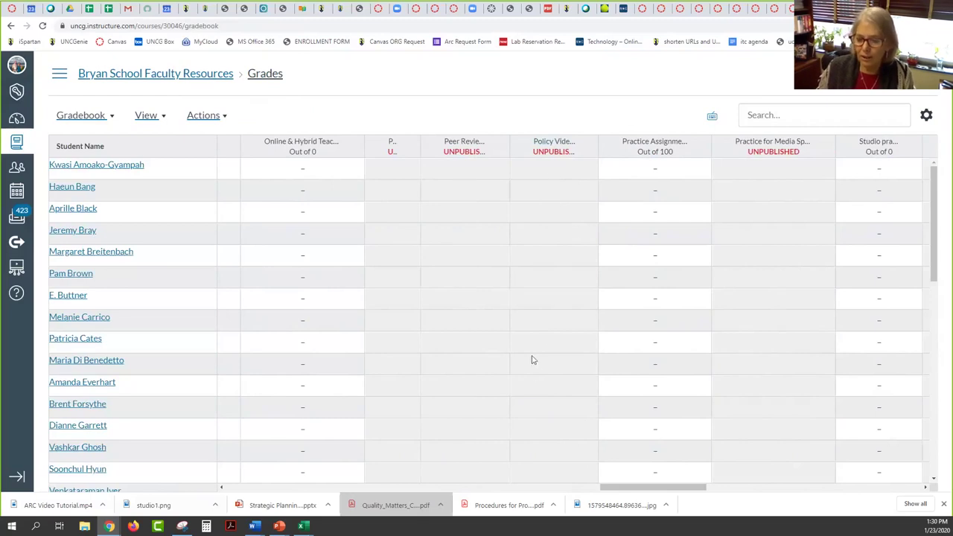
scroll(542, 446, "down", 8)
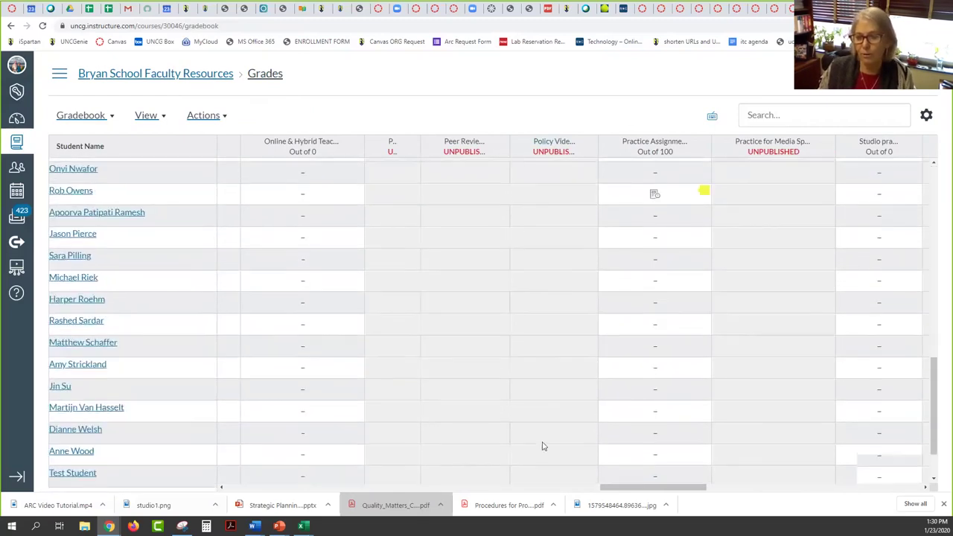
scroll(543, 446, "up", 8)
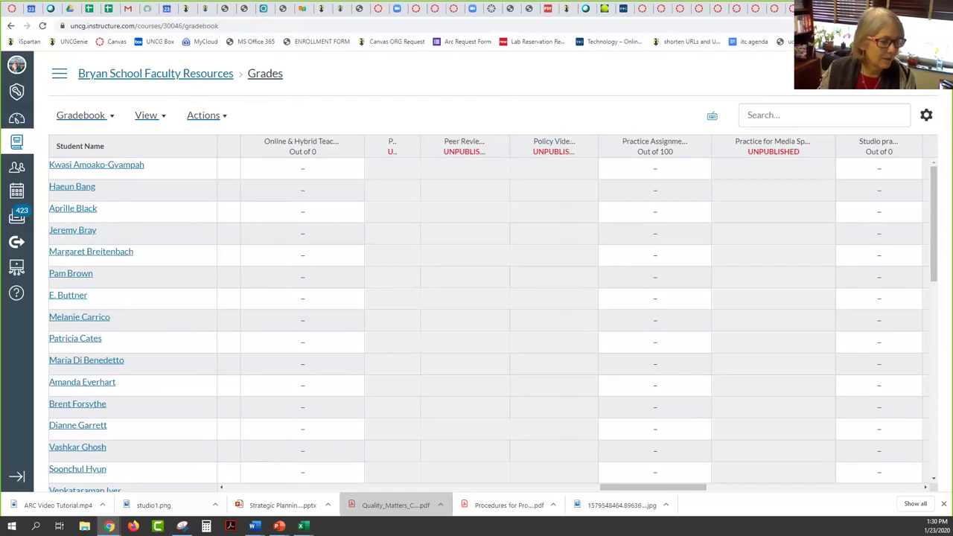
Switch to the PowerPoint slideshow, advance to the Preview of Quiz Embedded in Video slide, and follow its walk-through link.
key("alt+Tab")
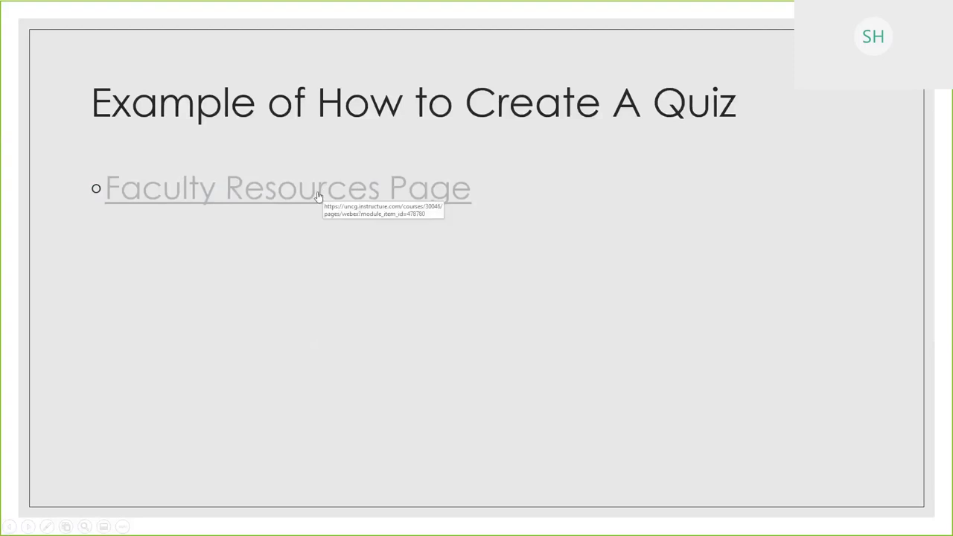
key("Right")
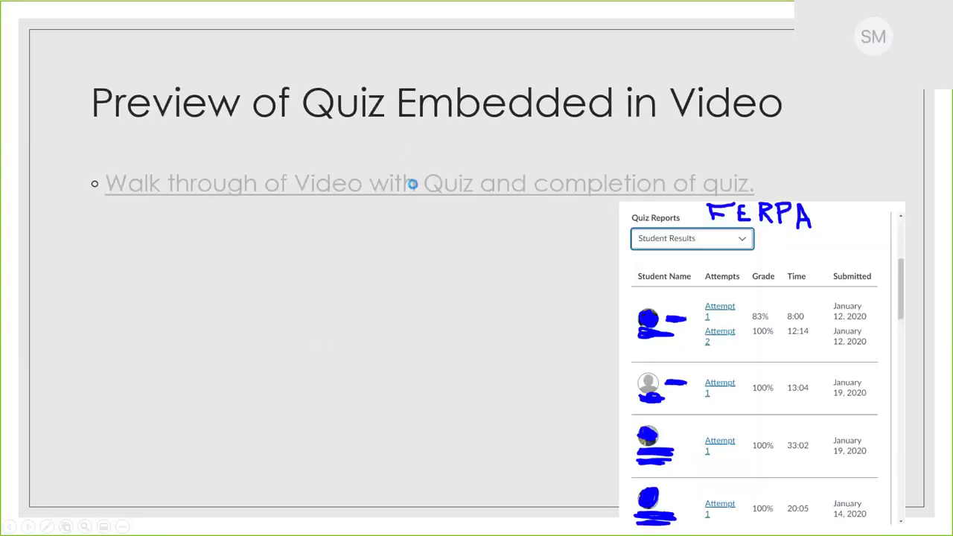
left_click(412, 184)
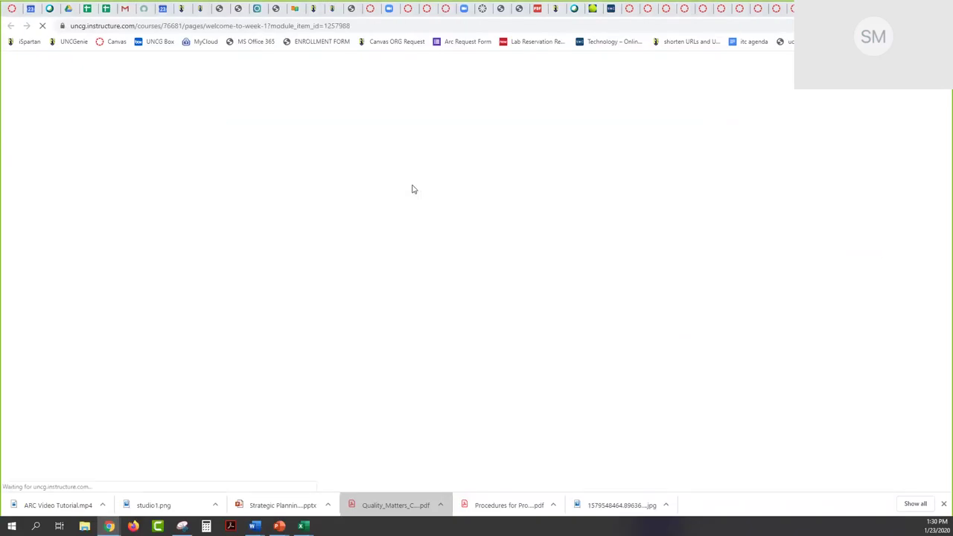